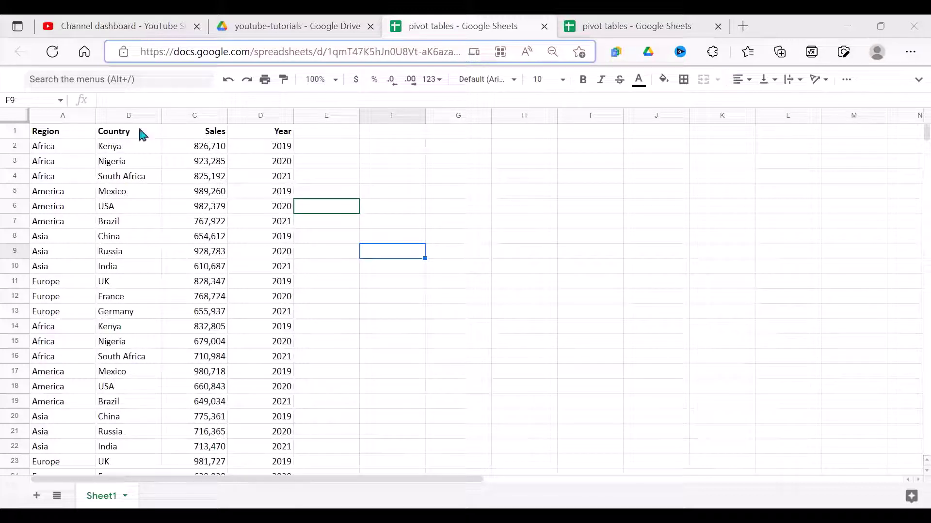
# Start a pivot table from Sheet1!A1:D40, with New sheet as the destination
pyautogui.moveTo(46, 131); pyautogui.dragTo(280, 302)
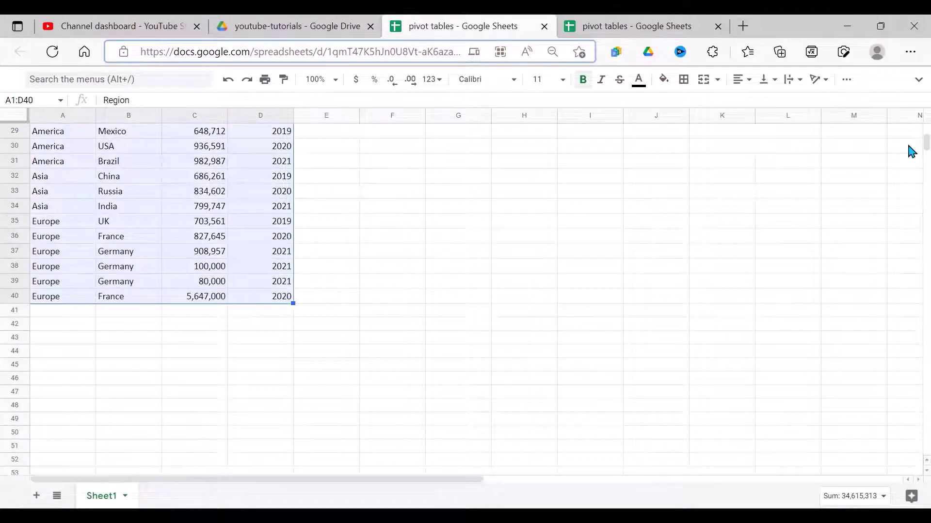
pyautogui.scroll(9, 910, 151)
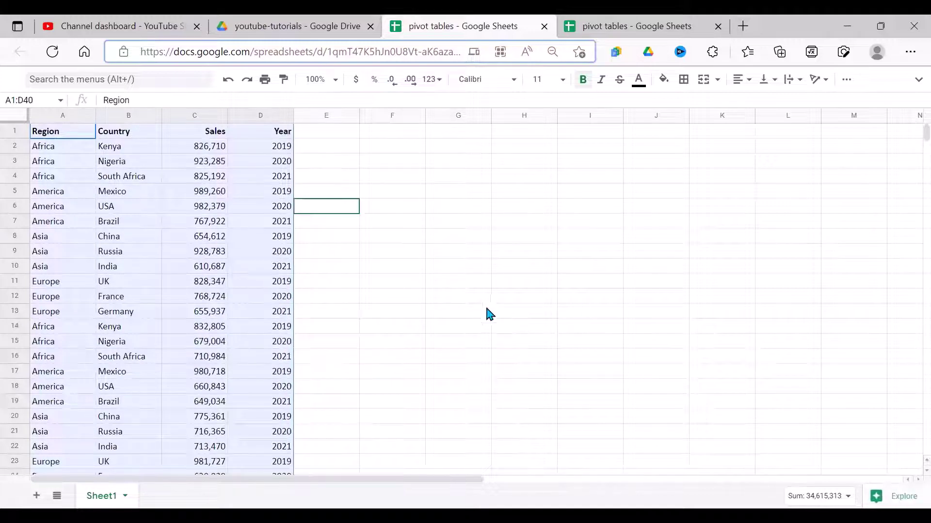
pyautogui.click(919, 79)
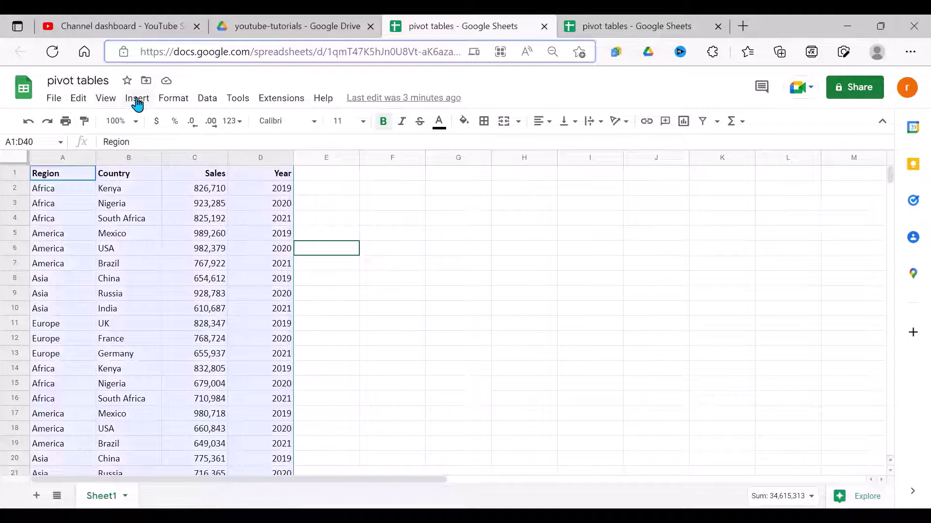
pyautogui.click(137, 99)
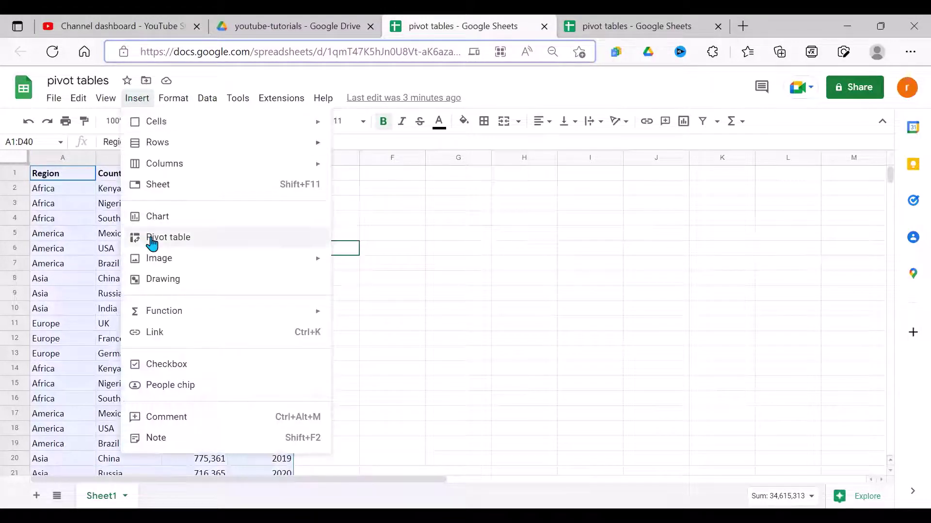
pyautogui.click(152, 240)
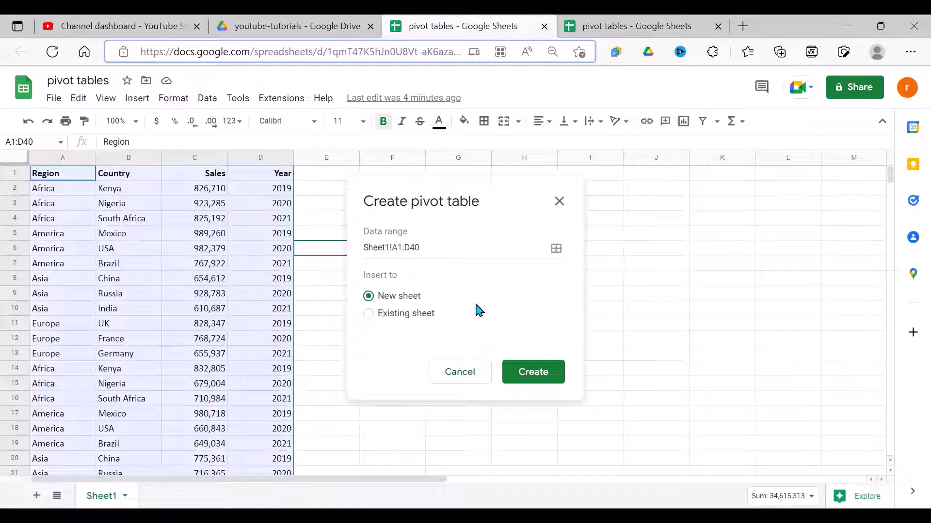
# Create the pivot table on Pivot Table 1 and preview the Average-of-Sales and unique-Country suggestions
pyautogui.click(543, 380)
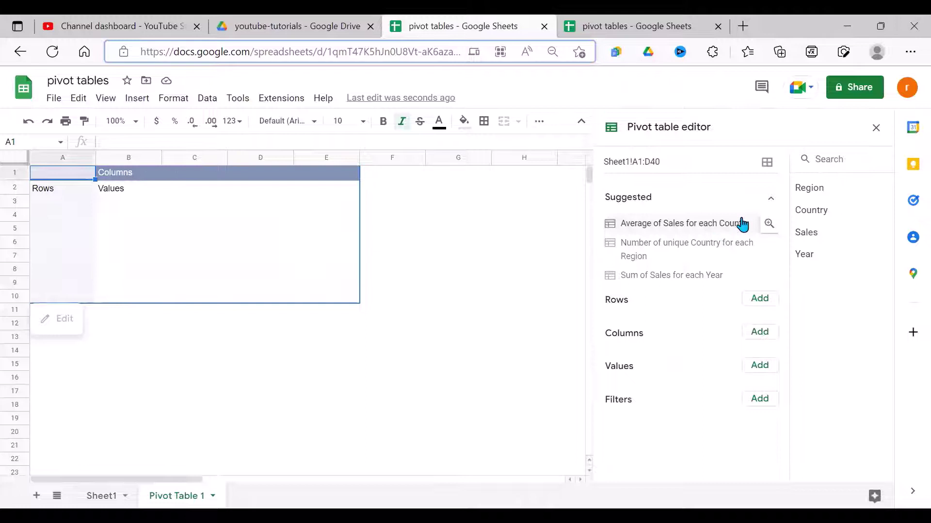
pyautogui.click(768, 224)
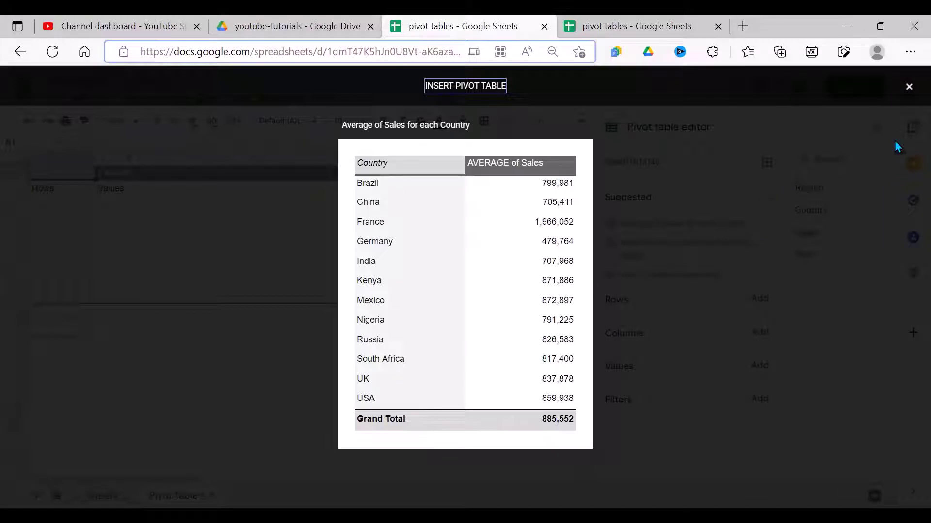
pyautogui.click(698, 264)
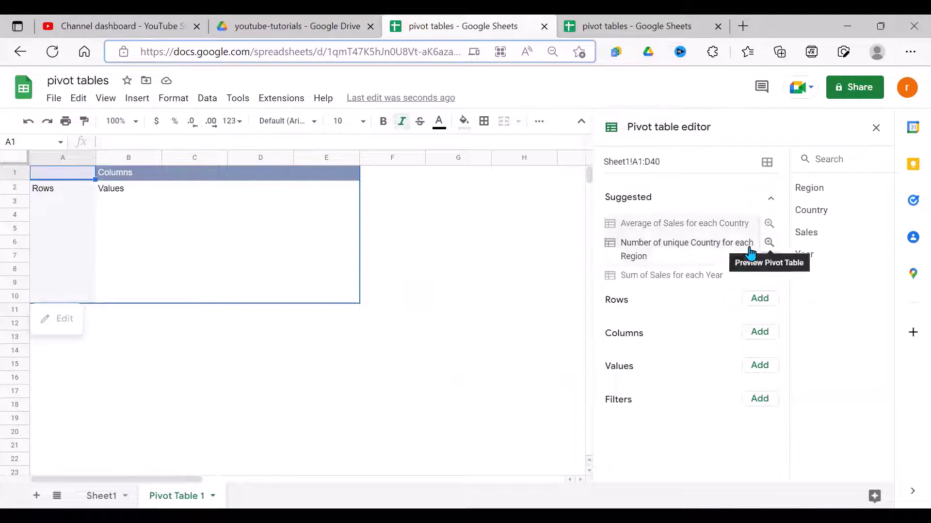
pyautogui.click(768, 242)
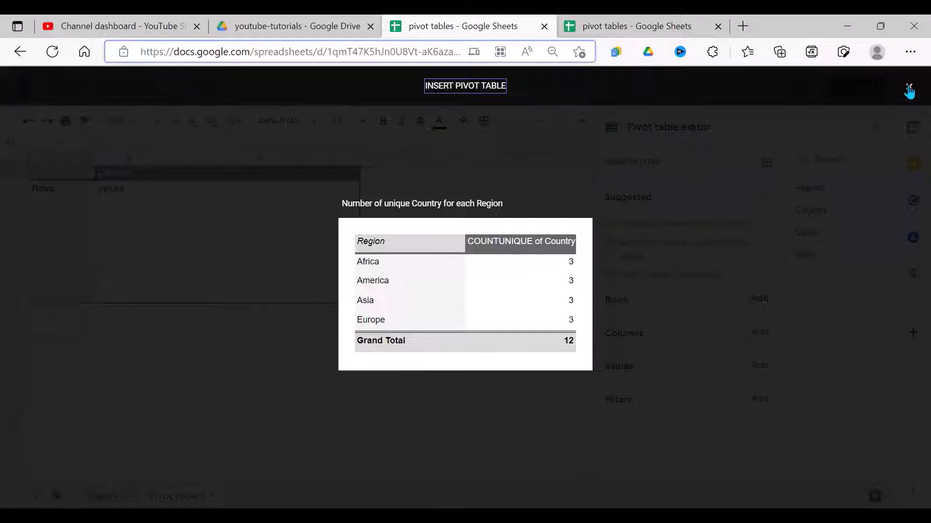
pyautogui.click(698, 295)
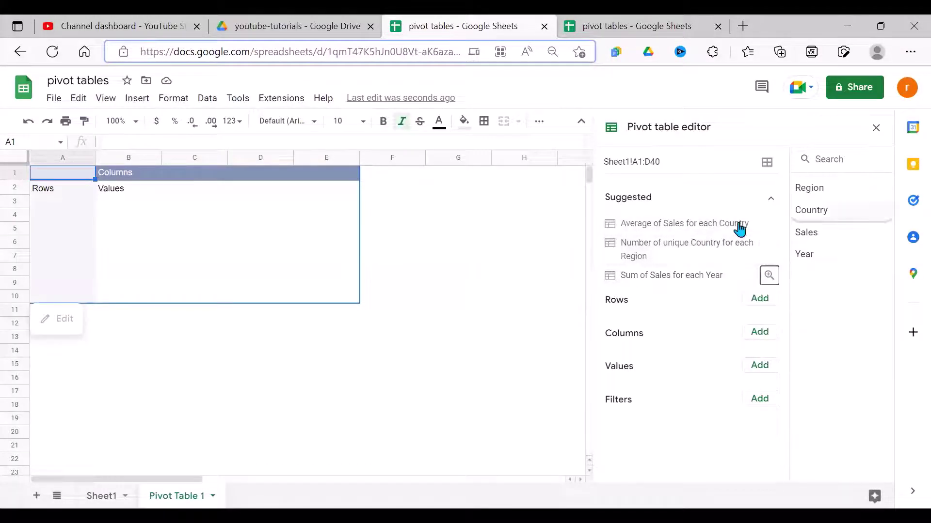
pyautogui.click(769, 224)
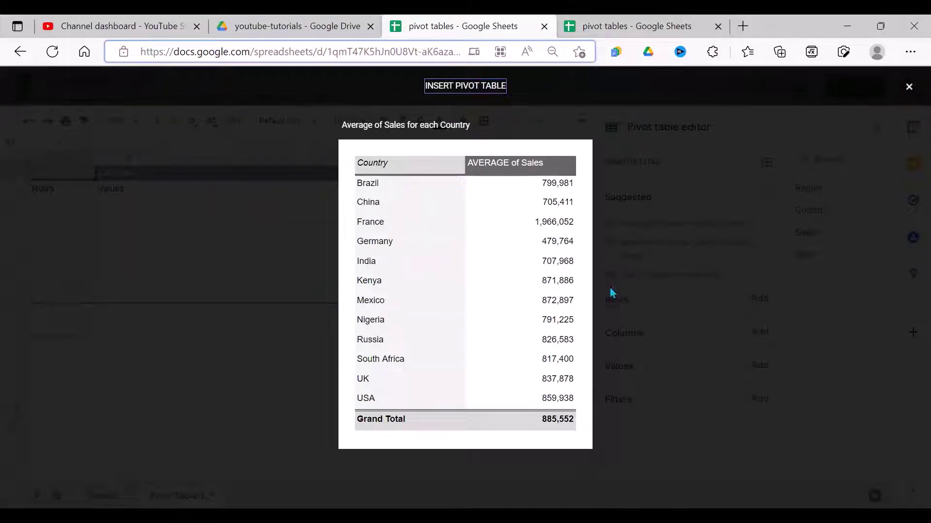
pyautogui.click(909, 88)
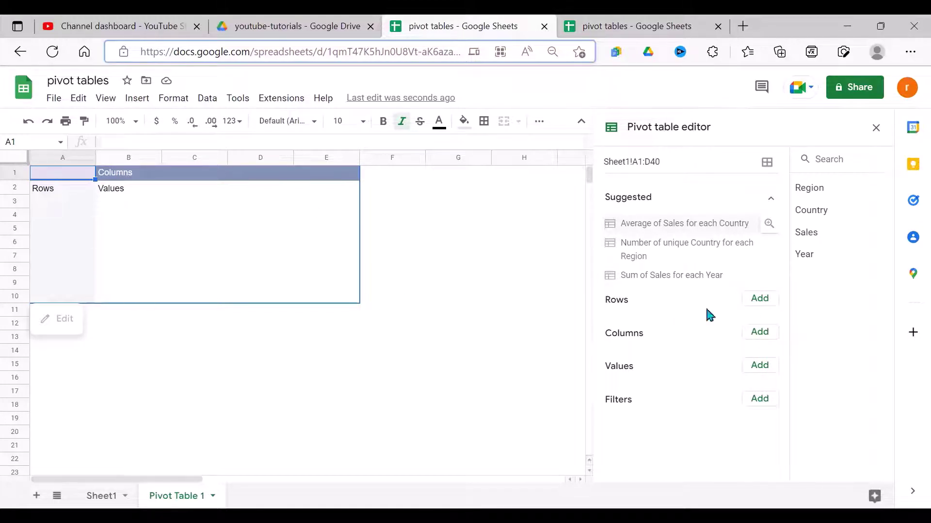
# Group the pivot table rows by Region, checking the source data on Sheet1
pyautogui.click(763, 302)
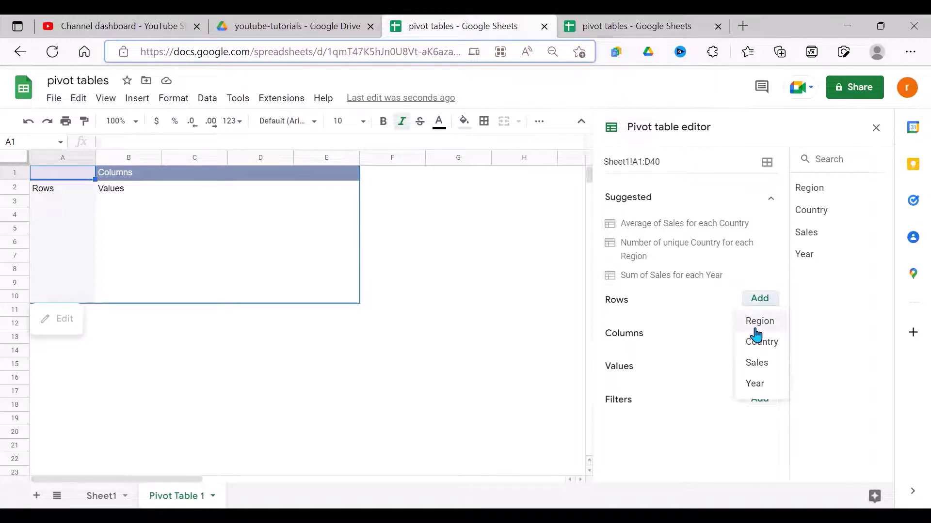
pyautogui.click(755, 329)
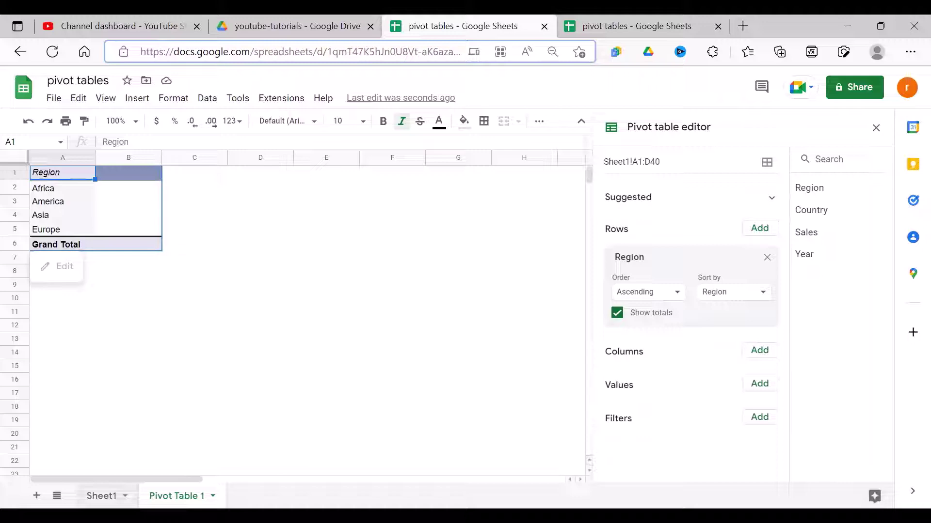
pyautogui.hotkey('ctrl', 'shift', 'pageup')
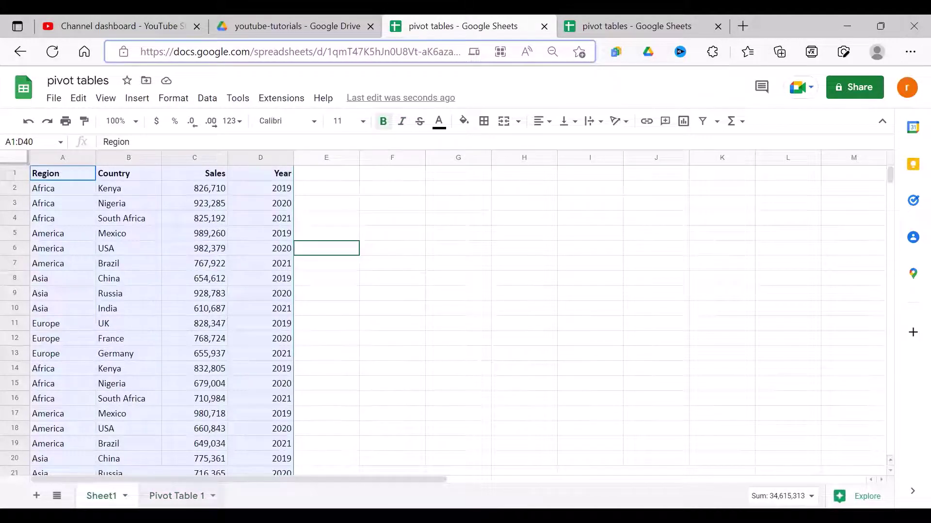
pyautogui.hotkey('ctrl', 'shift', 'pagedown')
# Add Sales as a SUM value for each region, totalling 34,536,531
pyautogui.click(760, 386)
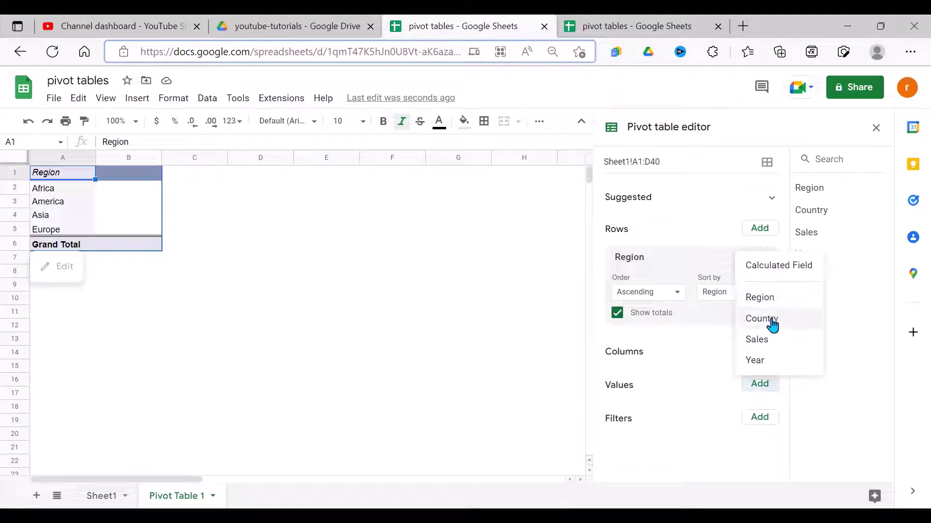
pyautogui.click(768, 344)
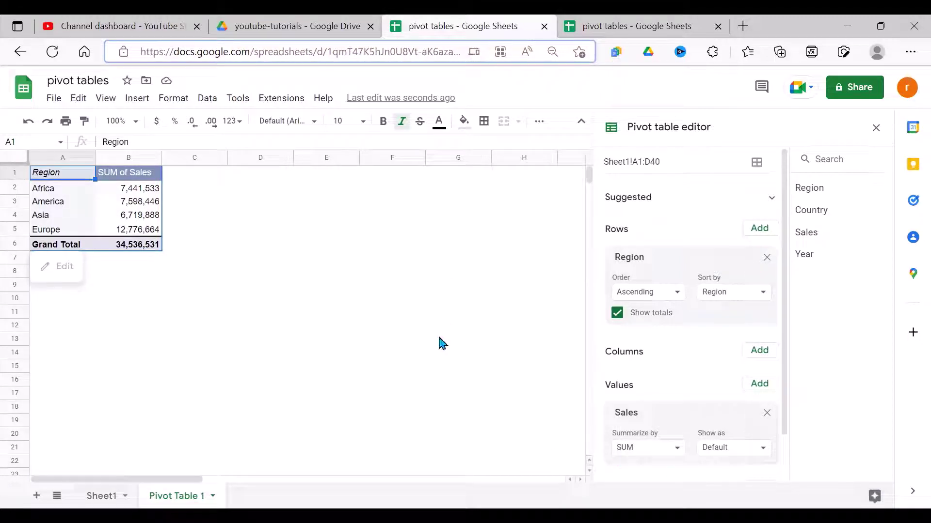
pyautogui.hotkey('ctrl', '+')
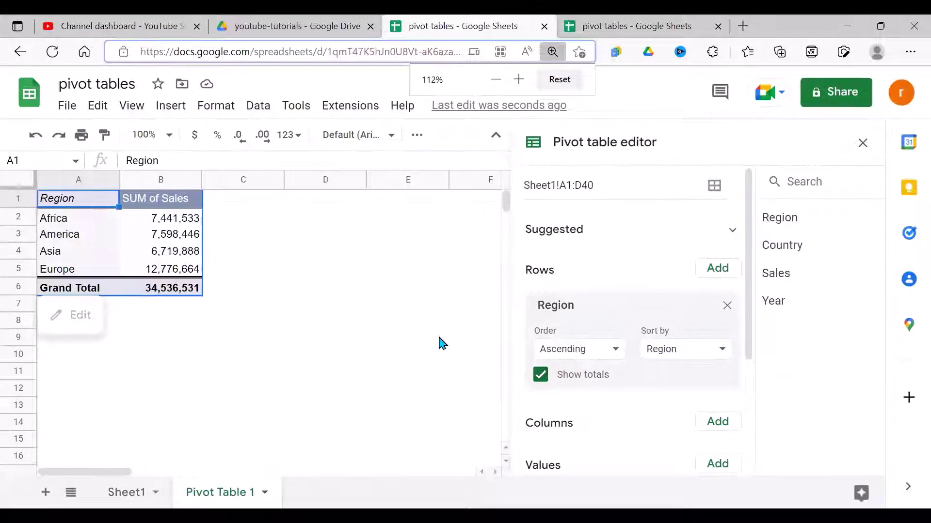
# Deselect the pivot table, zoom the page in further, and hide the title and menu bar
pyautogui.click(391, 270)
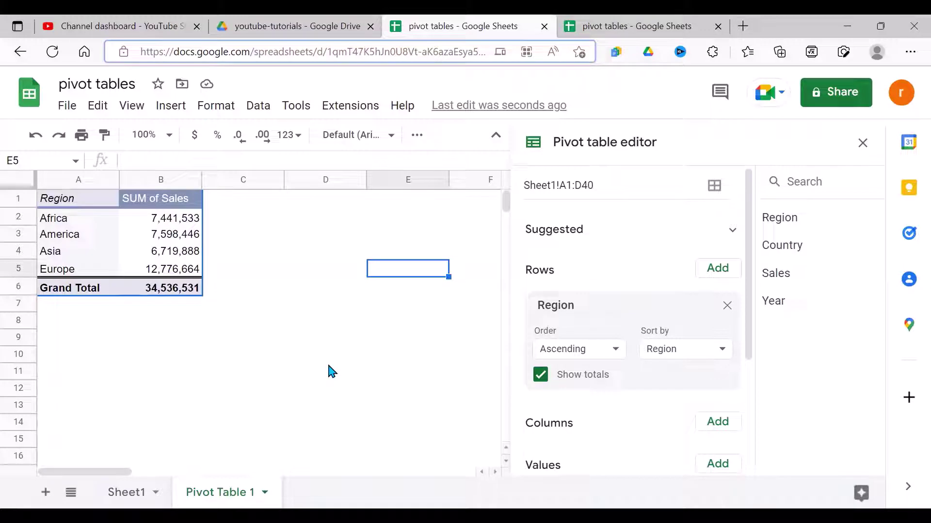
pyautogui.hotkey('ctrl', '+')
pyautogui.hotkey('ctrl', '+')
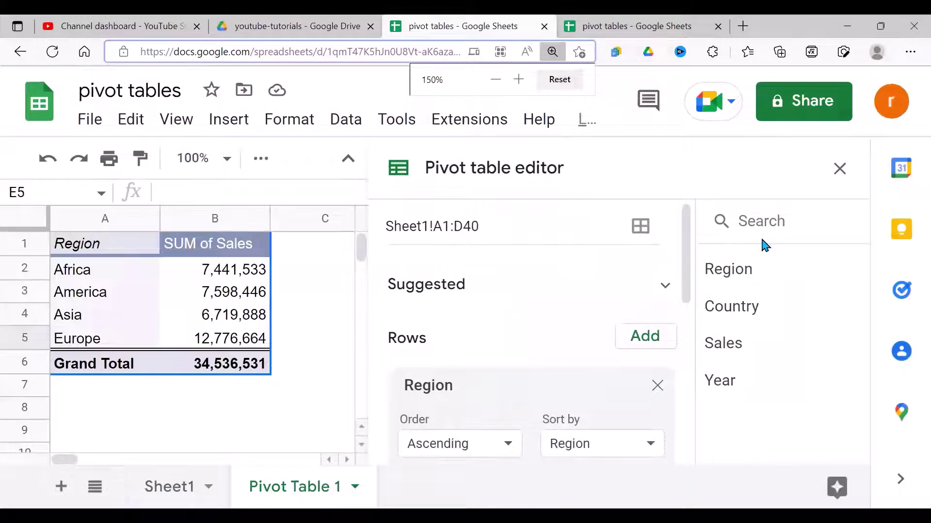
pyautogui.click(348, 159)
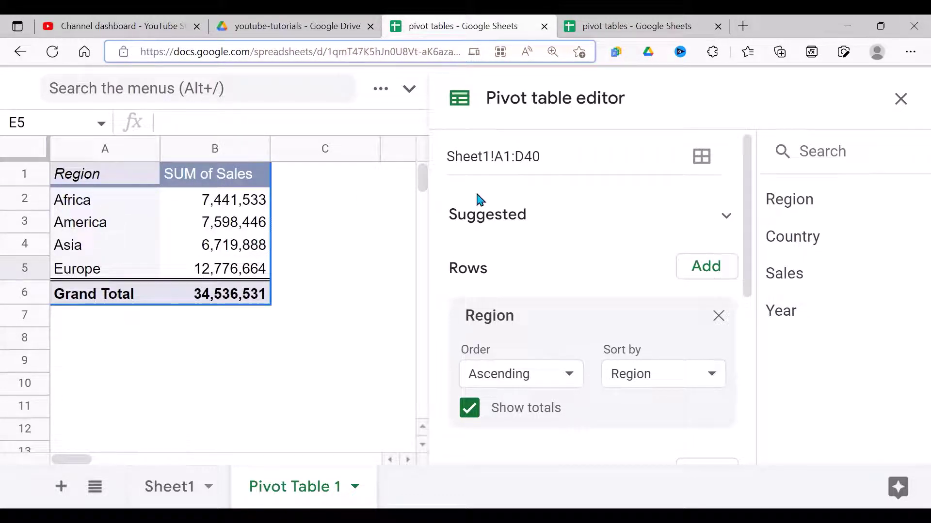
# Add Country as a second row grouping under Region, giving subtotals like Africa Total 7,441,533
pyautogui.moveTo(748, 267); pyautogui.dragTo(751, 306)
pyautogui.click(708, 199)
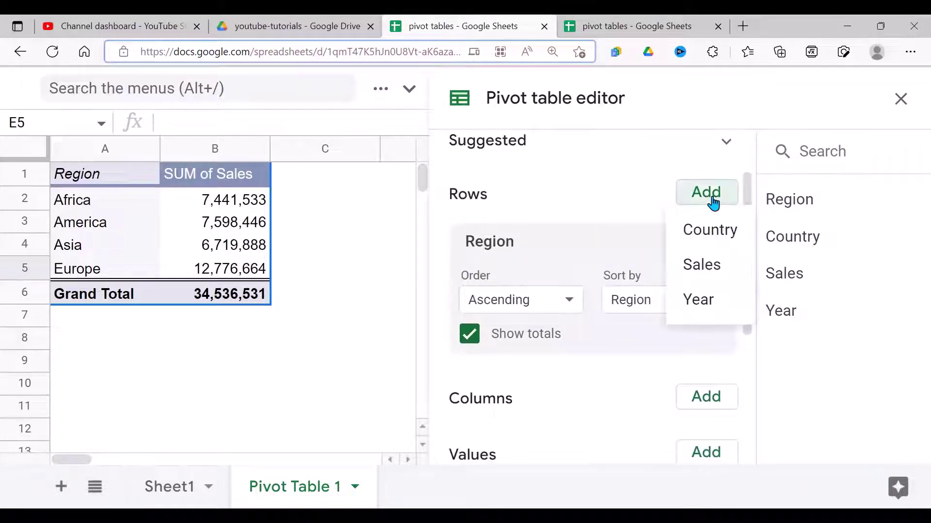
pyautogui.click(710, 237)
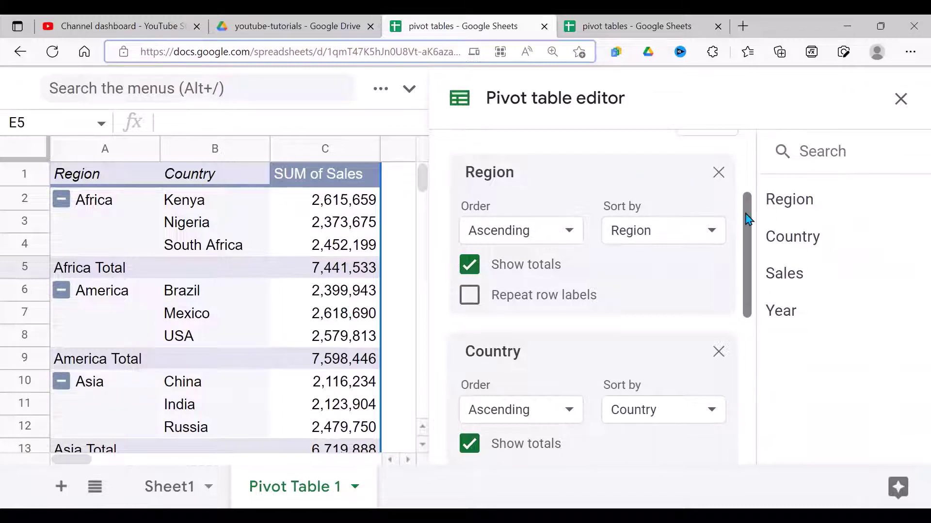
pyautogui.moveTo(746, 216); pyautogui.dragTo(746, 383)
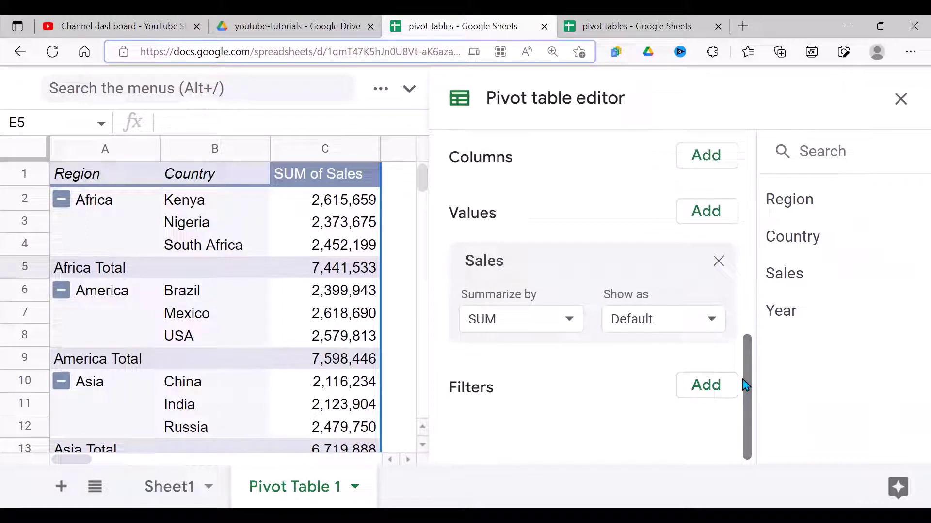
# Close the pivot table editor, select cell E1, and restore the title and menu bar
pyautogui.click(900, 99)
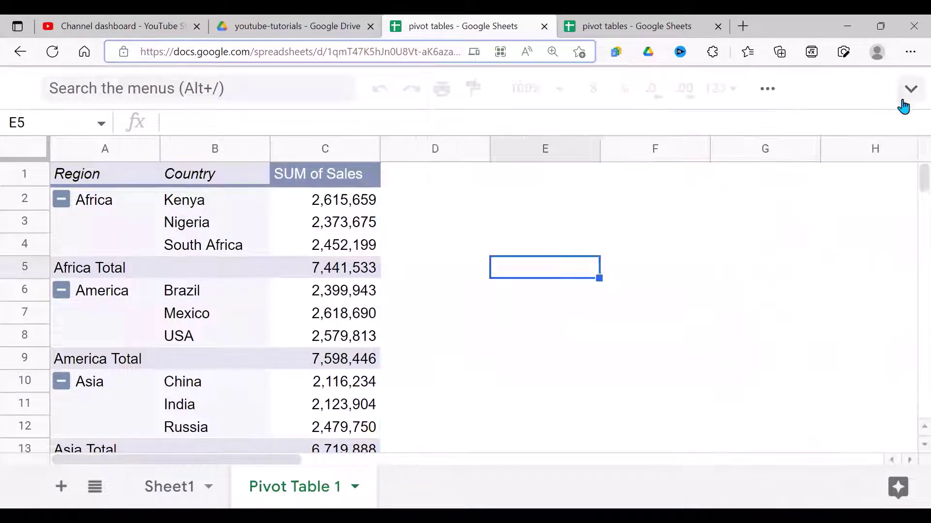
pyautogui.click(590, 194)
pyautogui.click(553, 177)
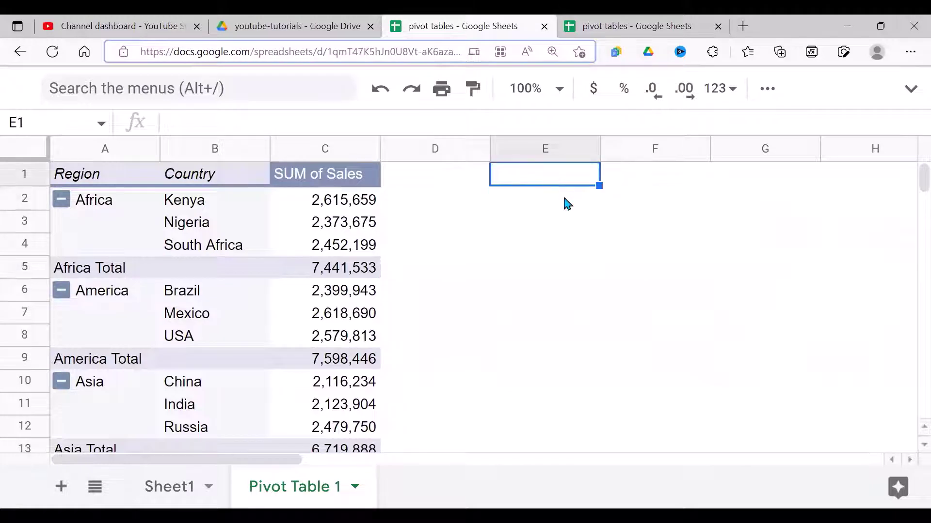
pyautogui.moveTo(280, 199)
pyautogui.click(911, 95)
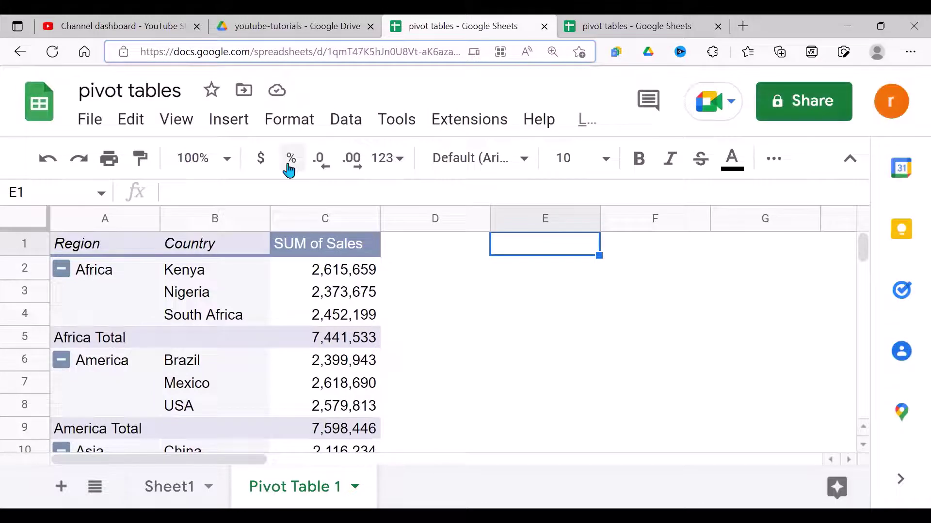
pyautogui.click(232, 127)
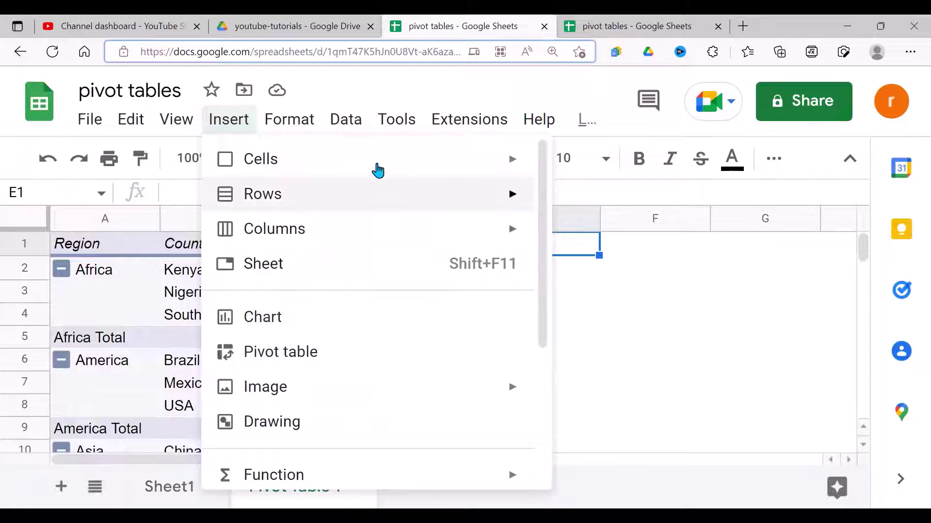
# Add a validation rule to E1: list of items Africa,Europe,Asia,America, rejecting other input
pyautogui.click(355, 130)
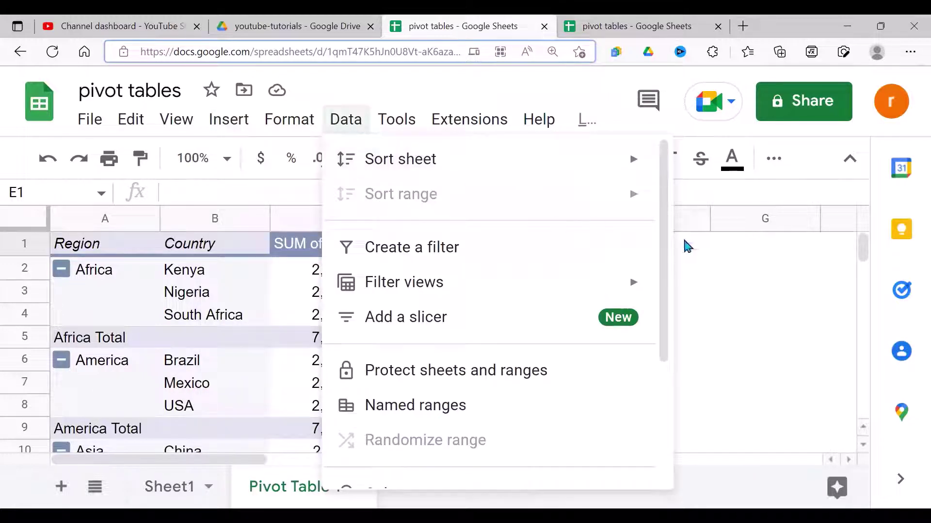
pyautogui.scroll(-1, 664, 339)
pyautogui.scroll(-3, 664, 344)
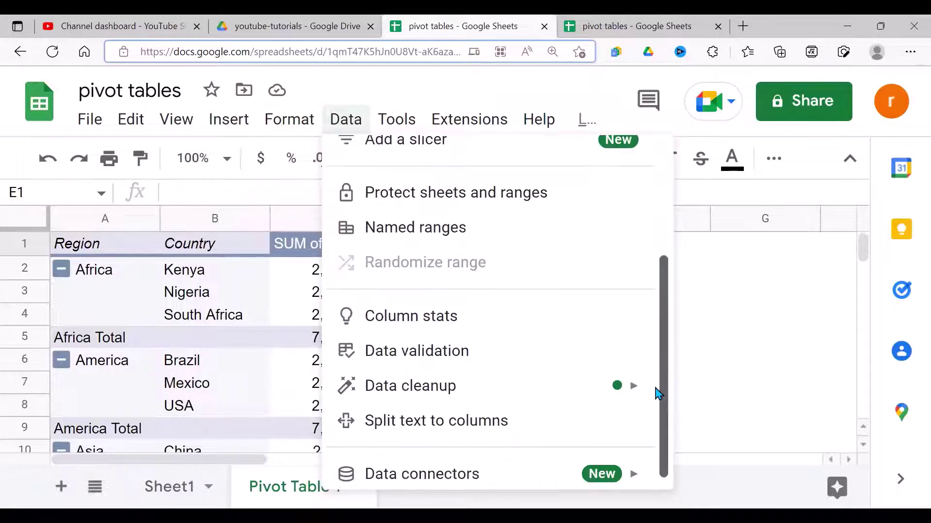
pyautogui.click(451, 352)
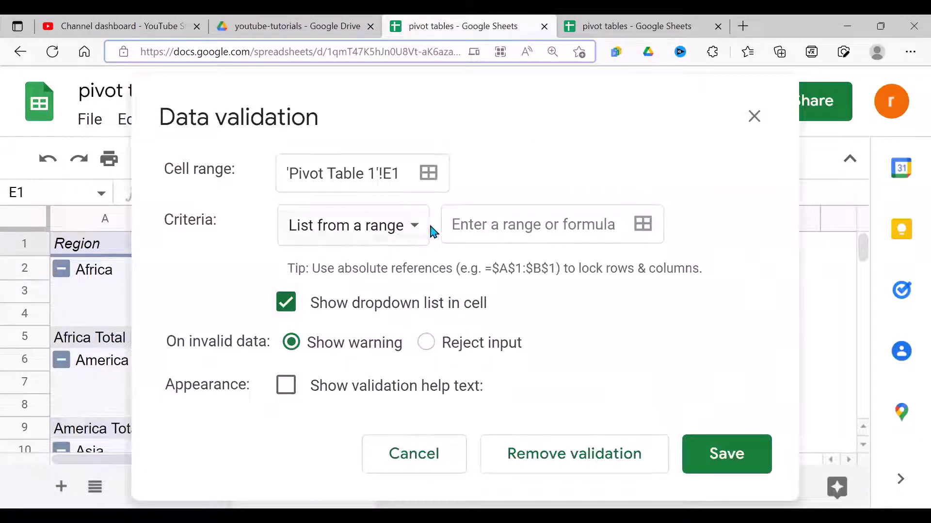
pyautogui.click(414, 227)
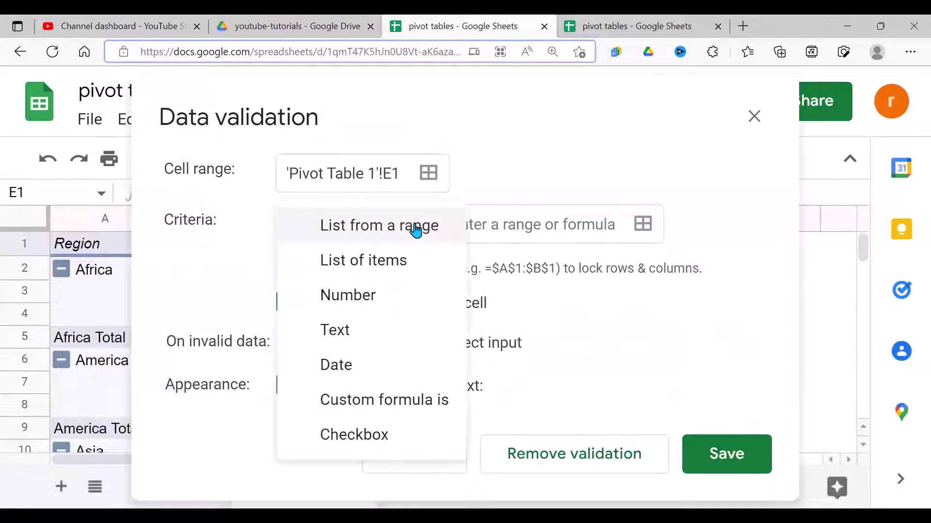
pyautogui.click(399, 262)
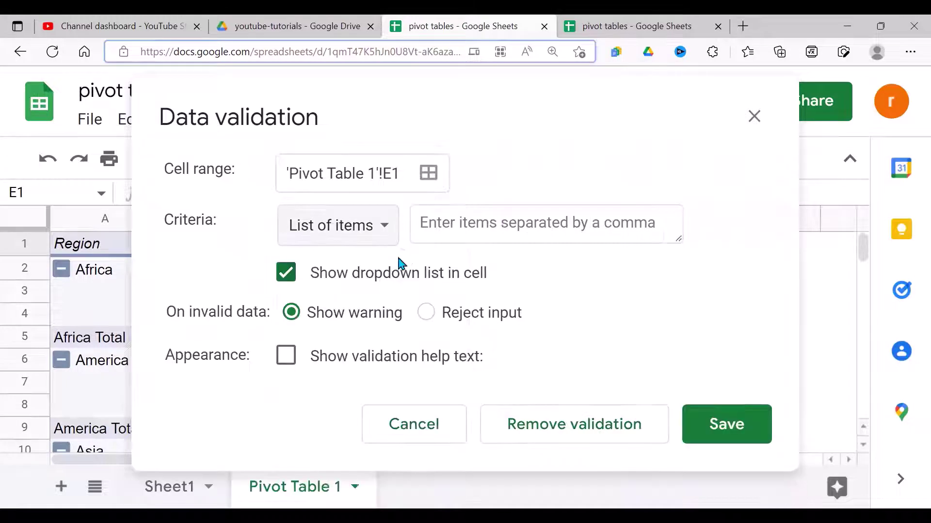
pyautogui.click(438, 234)
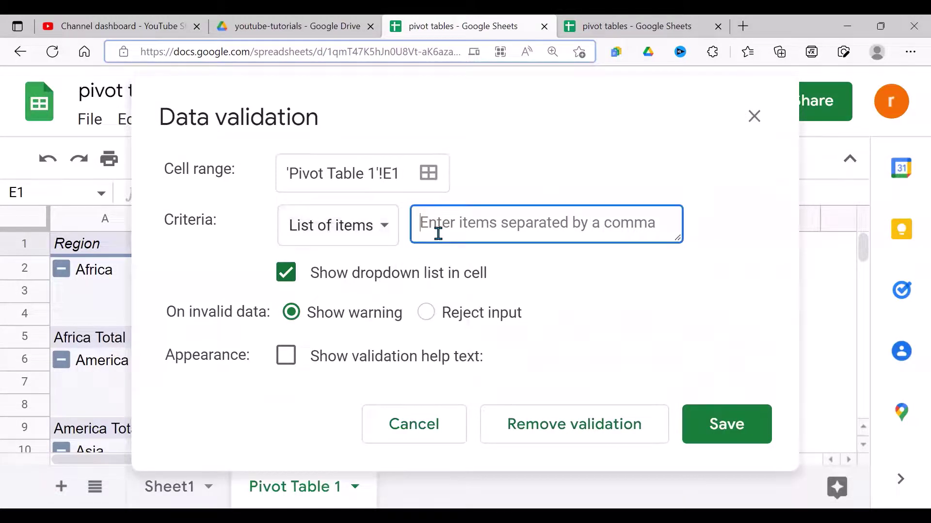
pyautogui.write('A')
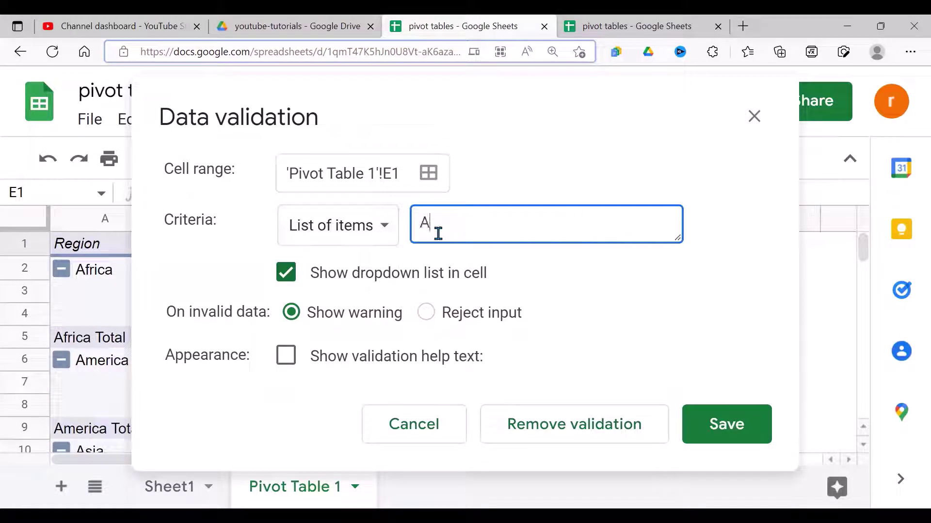
pyautogui.write('frica,Europe,')
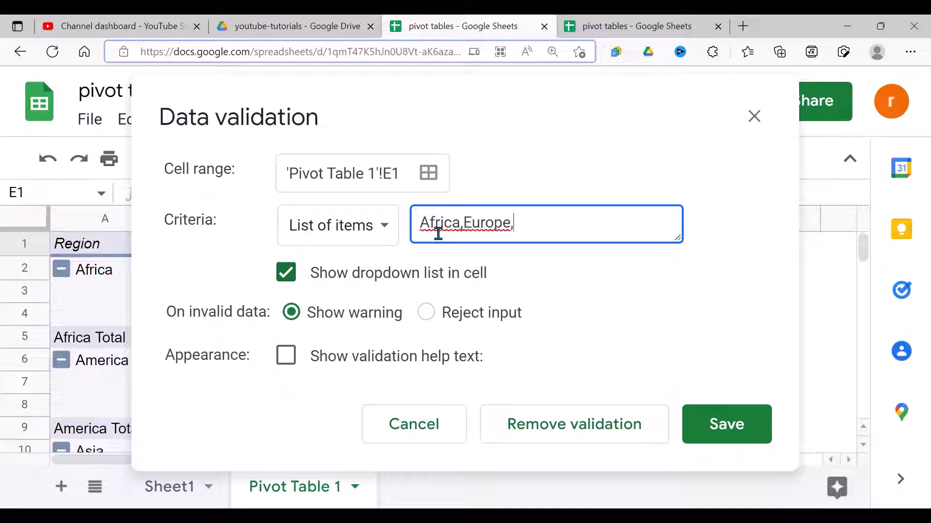
pyautogui.write('Asia,America')
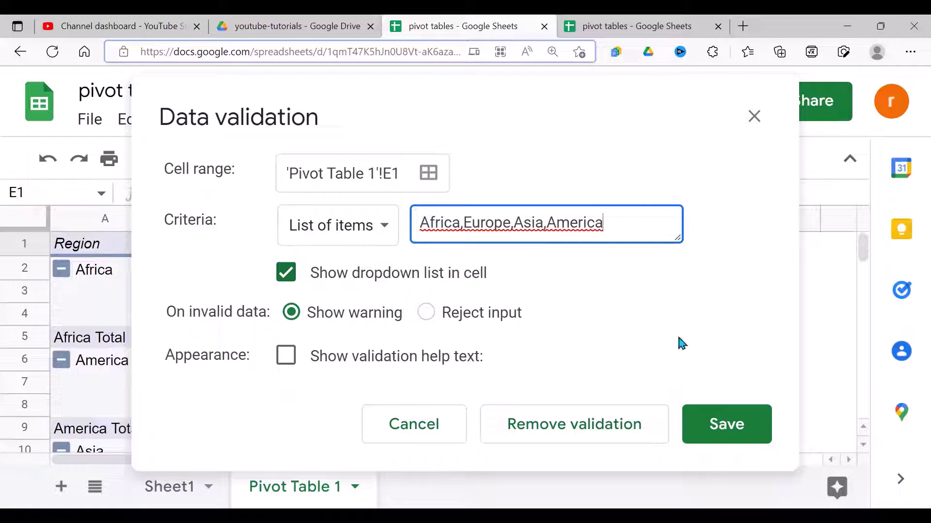
pyautogui.click(429, 313)
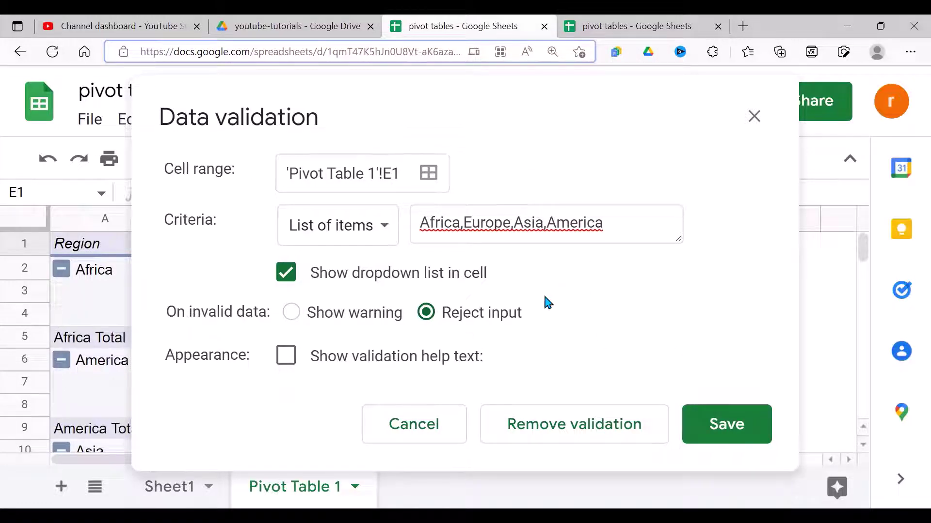
pyautogui.click(744, 435)
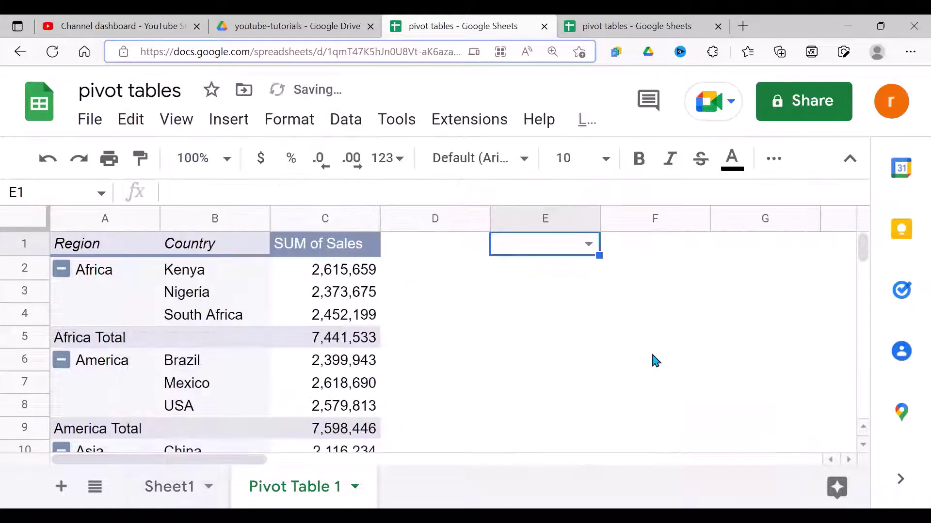
# Try Africa, Asia and America in E1's dropdown, leave it on Africa, and hide the menus
pyautogui.click(674, 338)
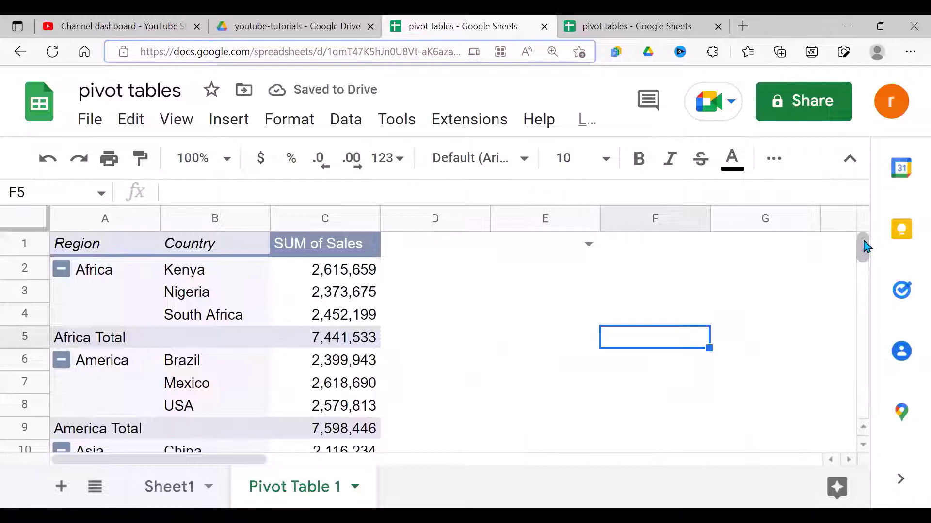
pyautogui.click(588, 246)
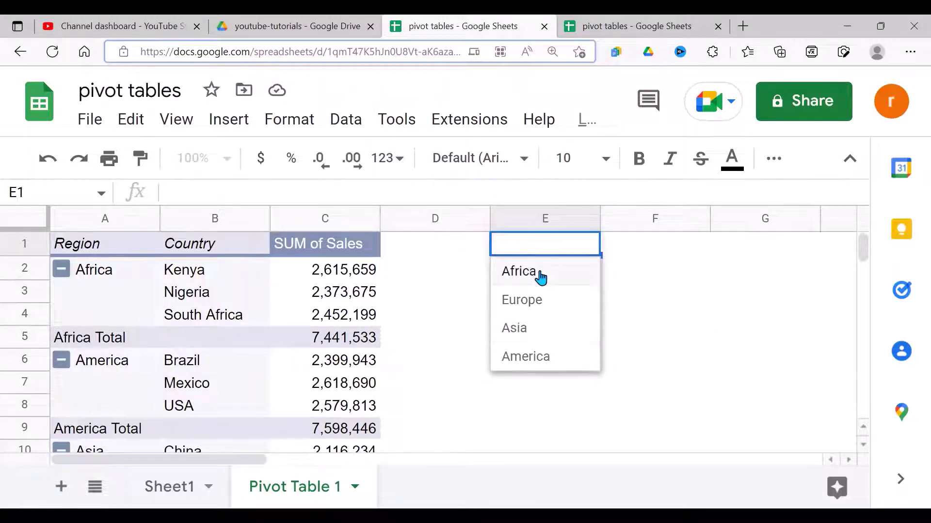
pyautogui.click(540, 276)
pyautogui.click(588, 246)
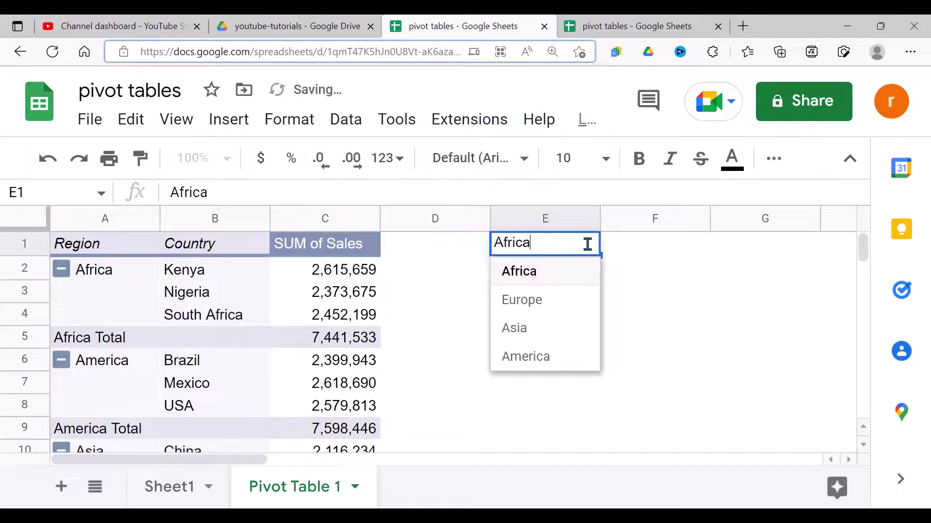
pyautogui.click(515, 329)
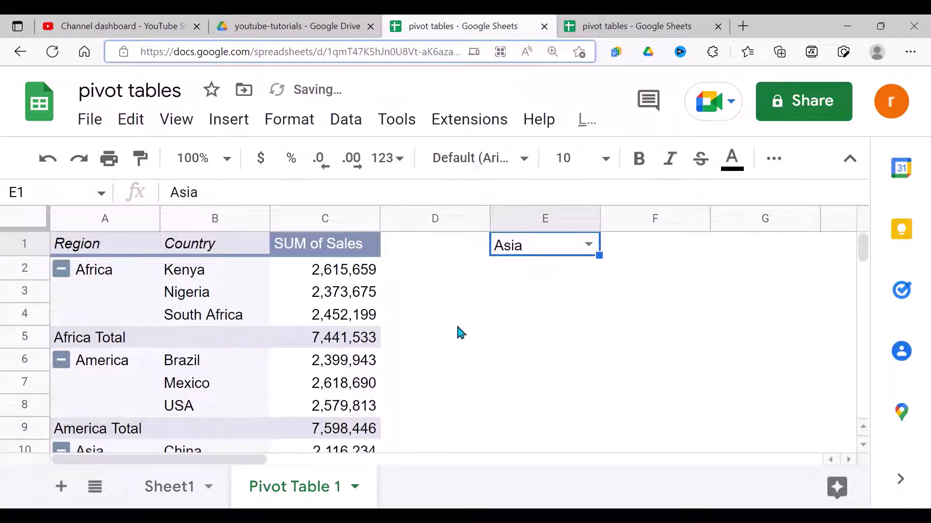
pyautogui.click(590, 247)
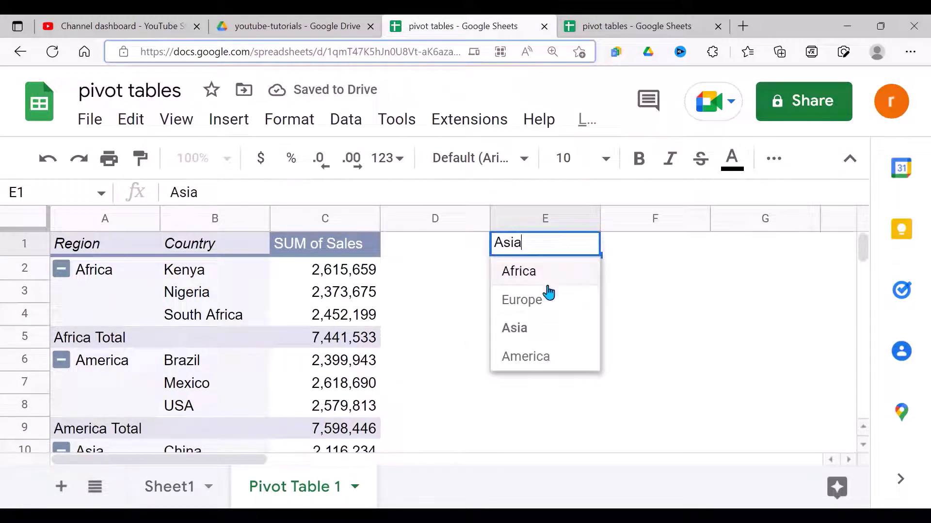
pyautogui.click(525, 356)
pyautogui.click(590, 246)
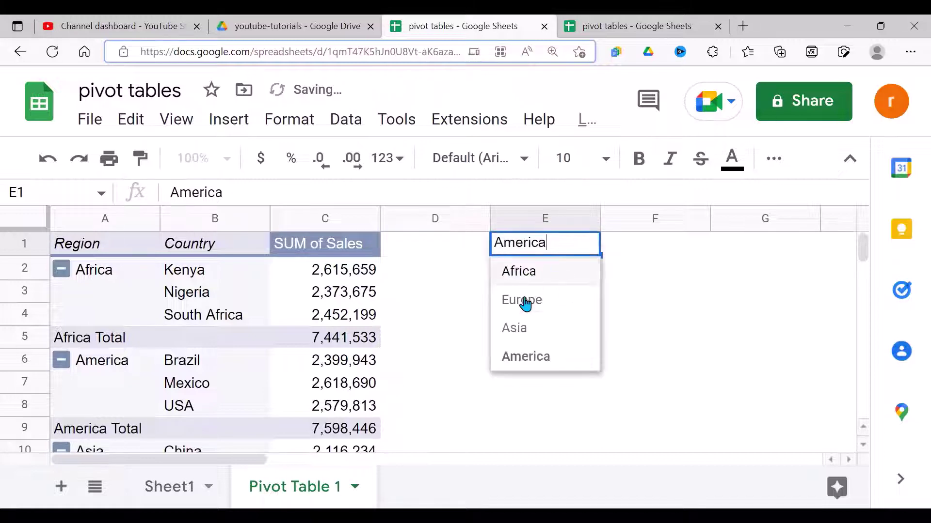
pyautogui.click(518, 273)
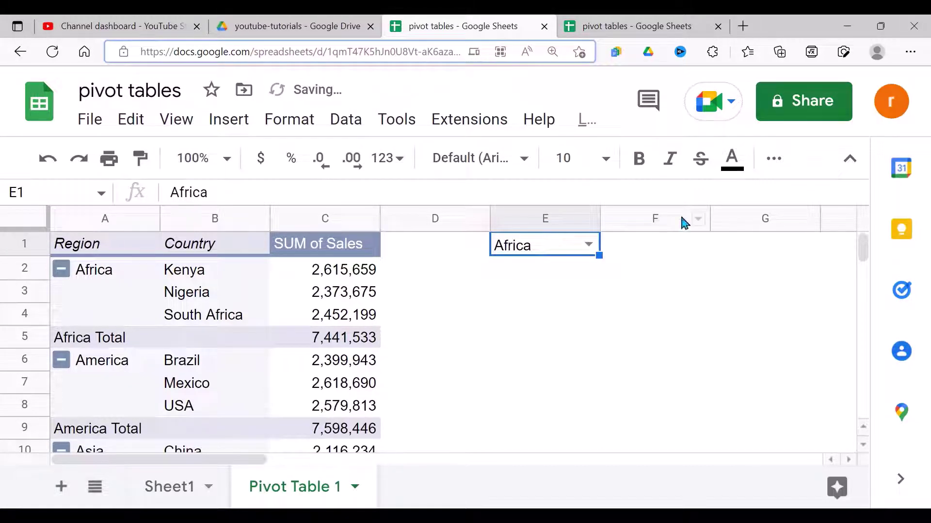
pyautogui.click(849, 159)
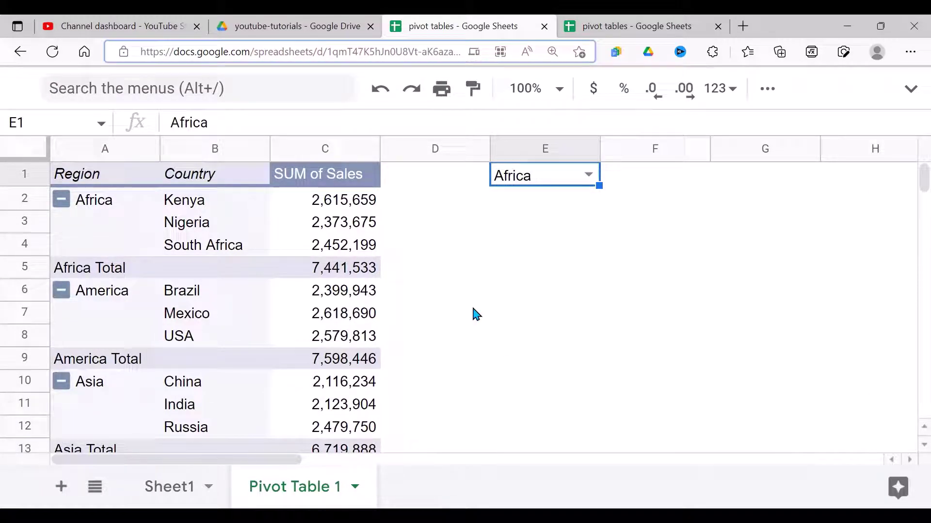
# Reopen the pivot table editor and add Region as a filter
pyautogui.click(323, 231)
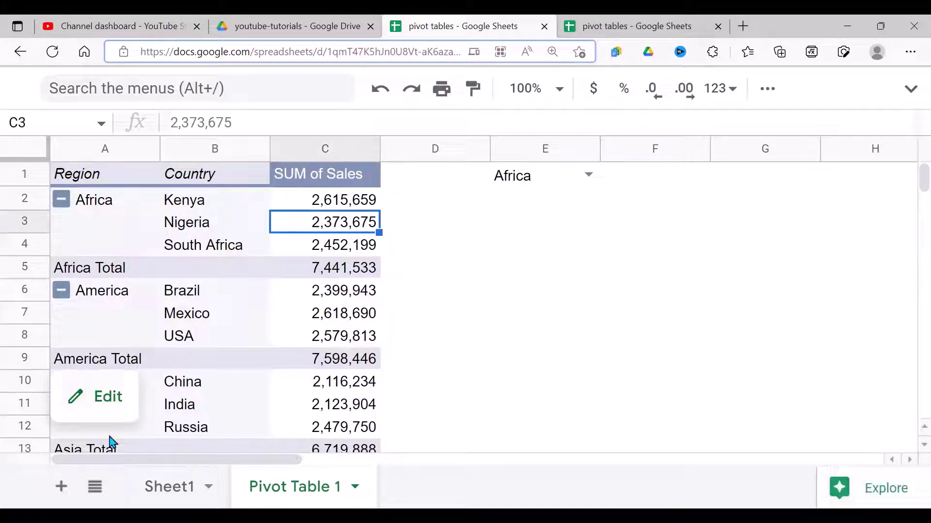
pyautogui.click(107, 409)
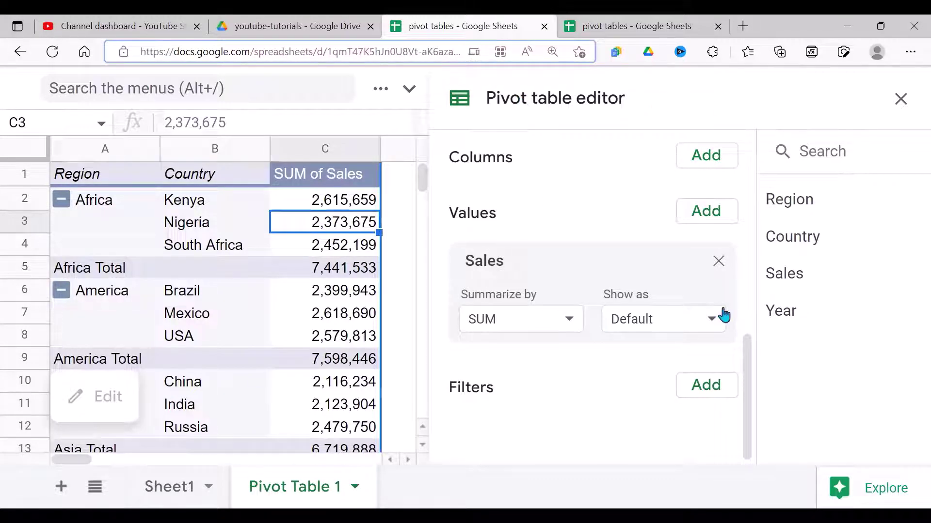
pyautogui.moveTo(750, 376); pyautogui.dragTo(752, 397)
pyautogui.click(724, 391)
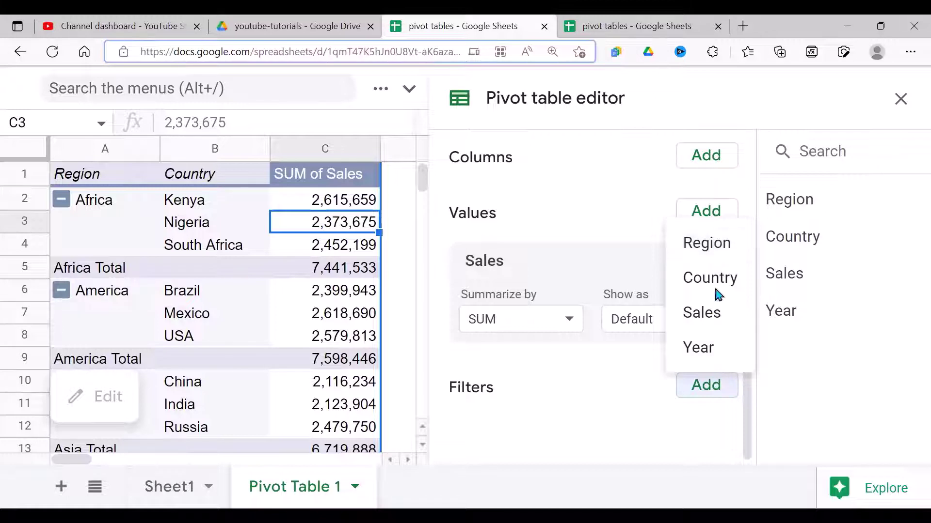
pyautogui.click(720, 250)
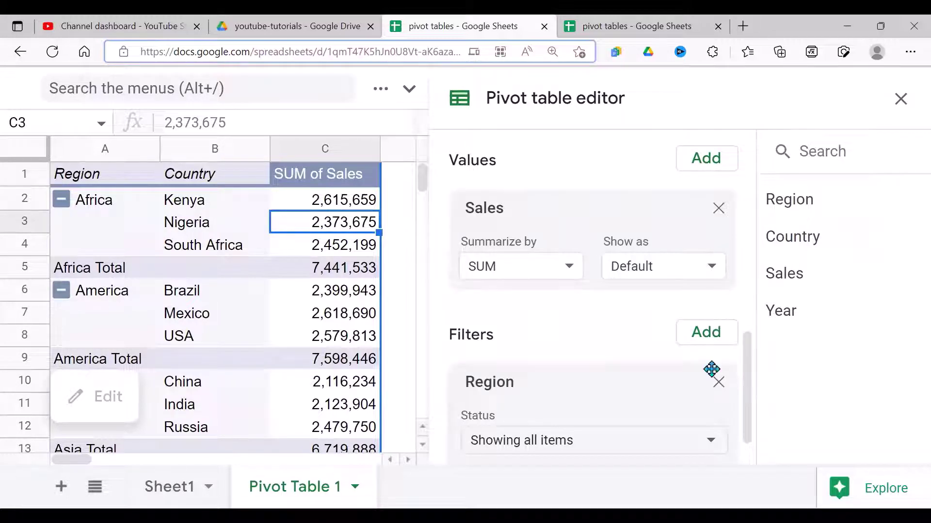
pyautogui.scroll(-1, 748, 388)
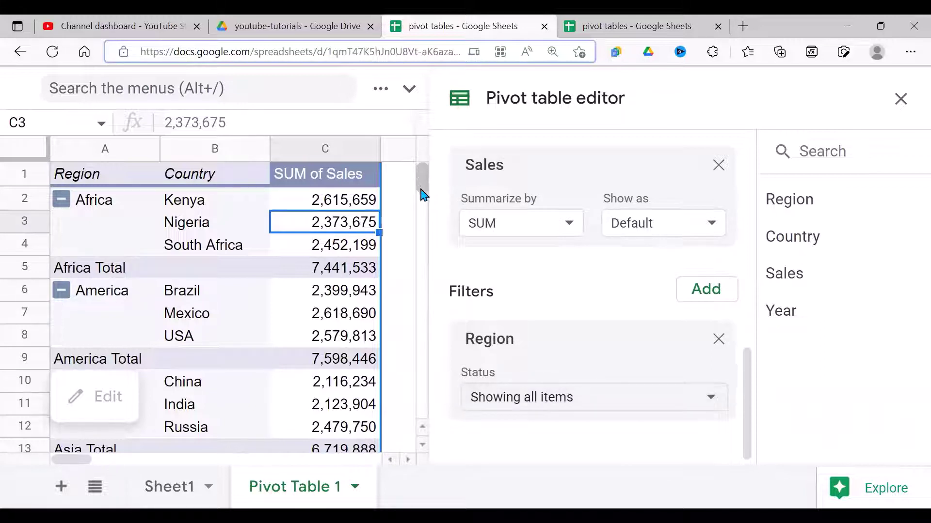
pyautogui.click(905, 105)
pyautogui.click(550, 183)
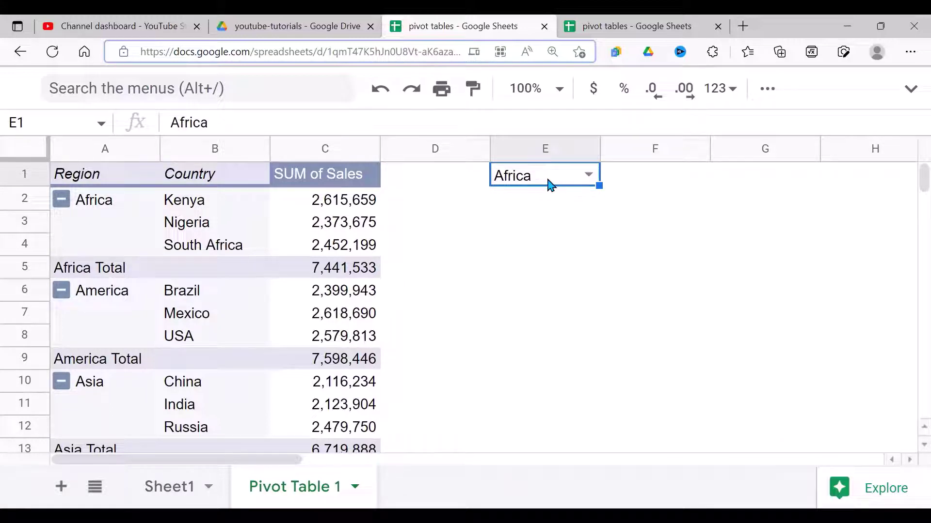
pyautogui.click(135, 359)
pyautogui.click(100, 398)
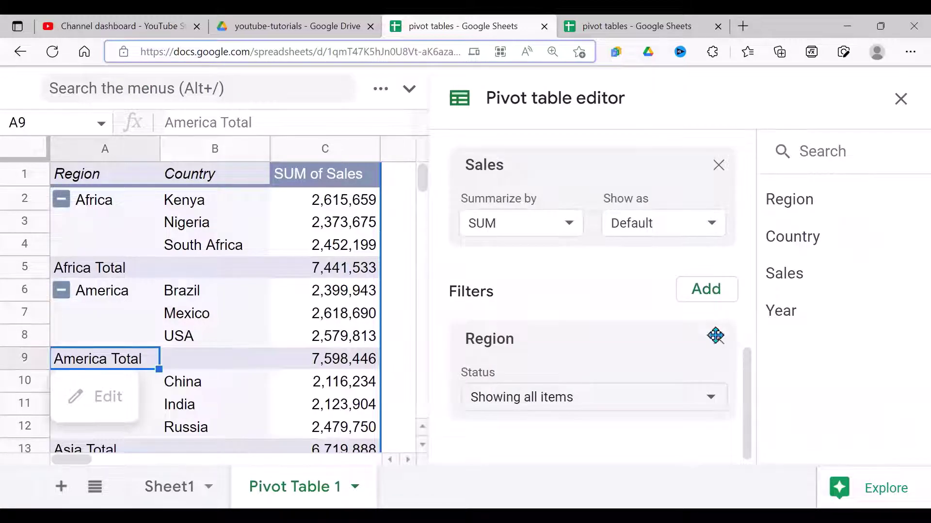
pyautogui.moveTo(749, 383); pyautogui.dragTo(750, 430)
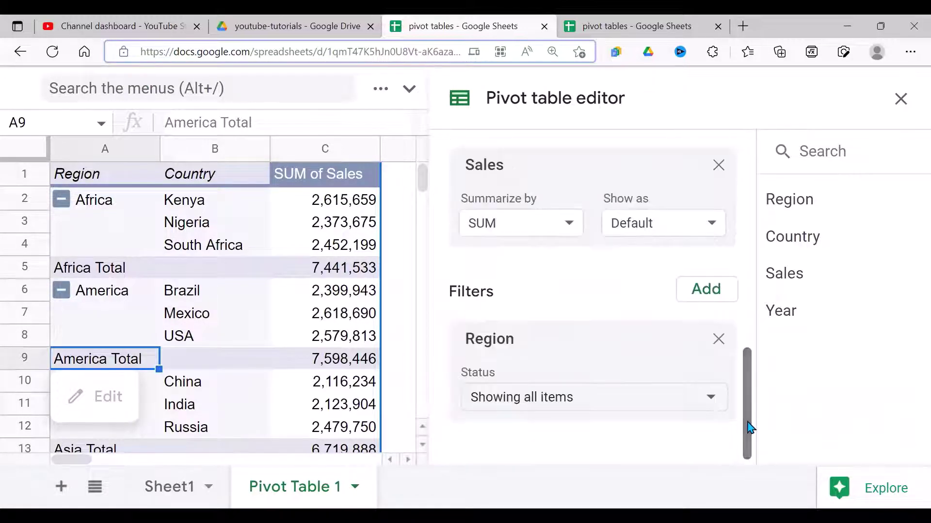
# Set the Region filter to filter by condition using 'Custom formula is'
pyautogui.click(617, 406)
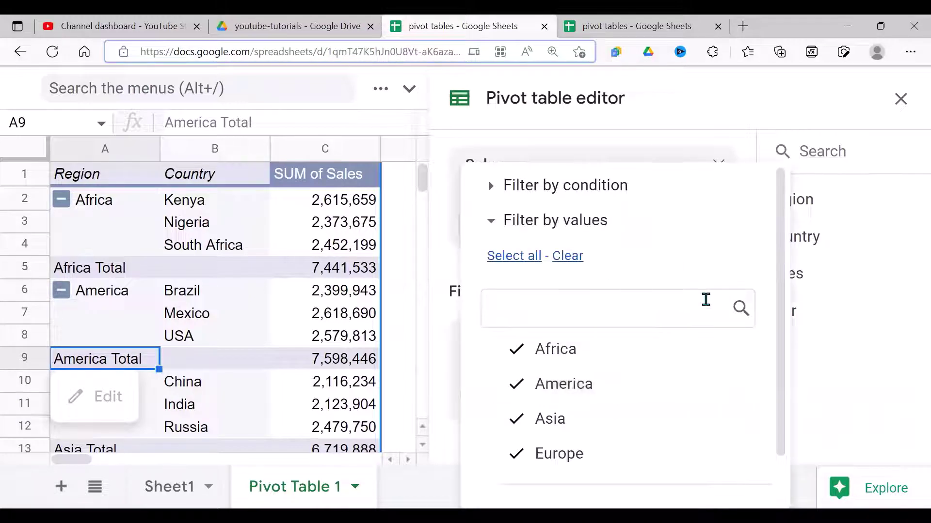
pyautogui.click(554, 196)
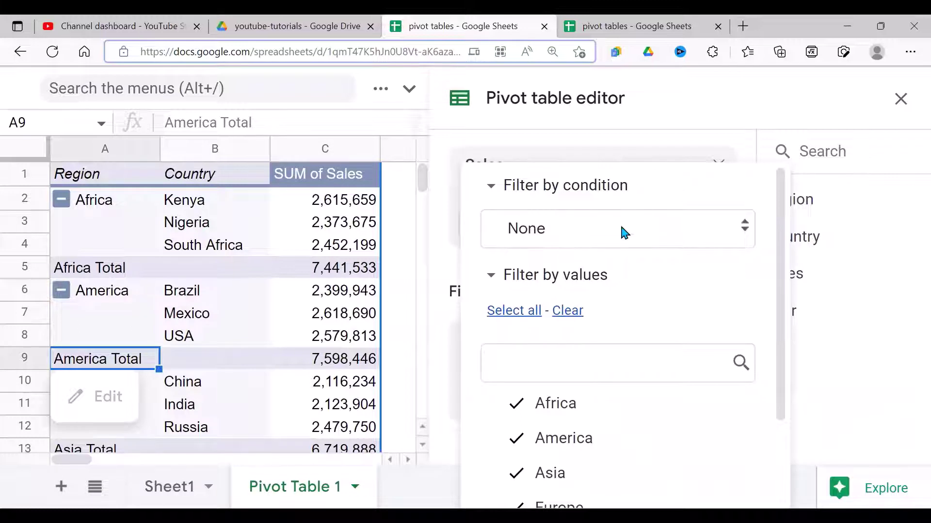
pyautogui.click(633, 234)
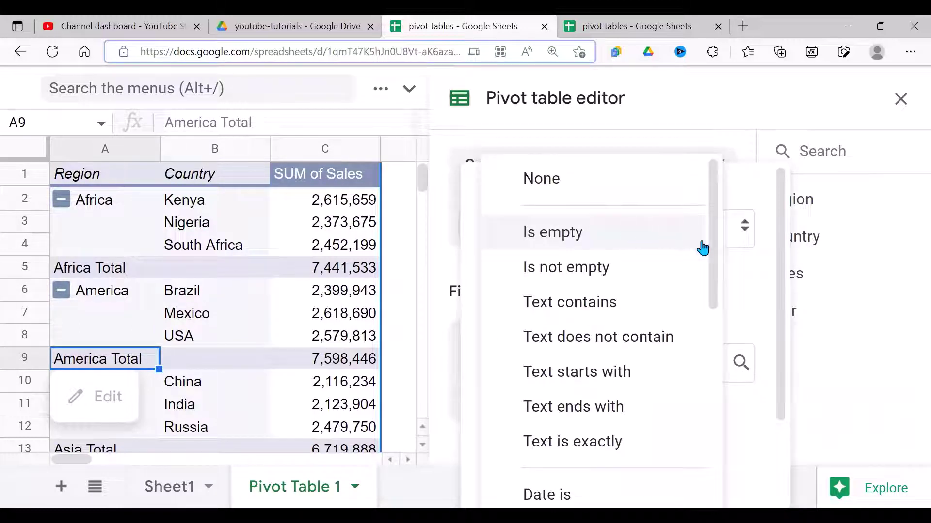
pyautogui.scroll(-2, 716, 280)
pyautogui.moveTo(716, 279); pyautogui.dragTo(719, 458)
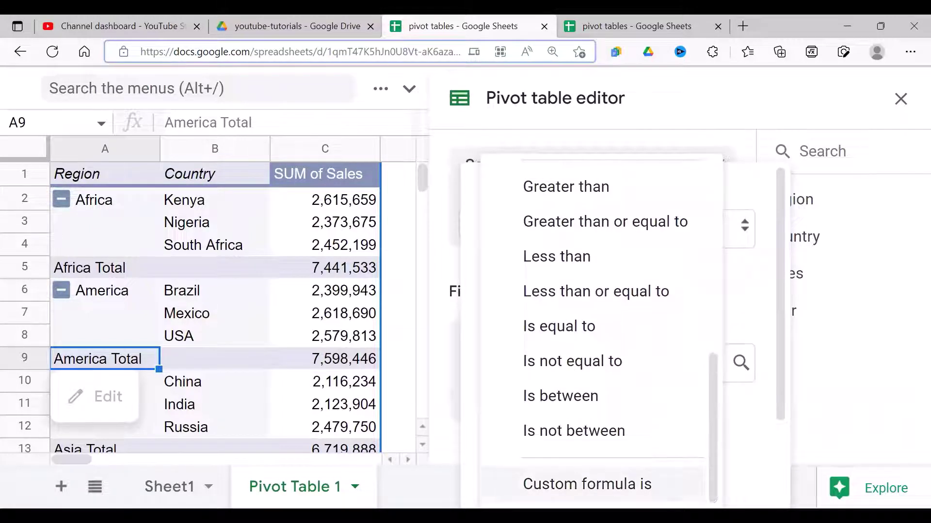
pyautogui.click(586, 485)
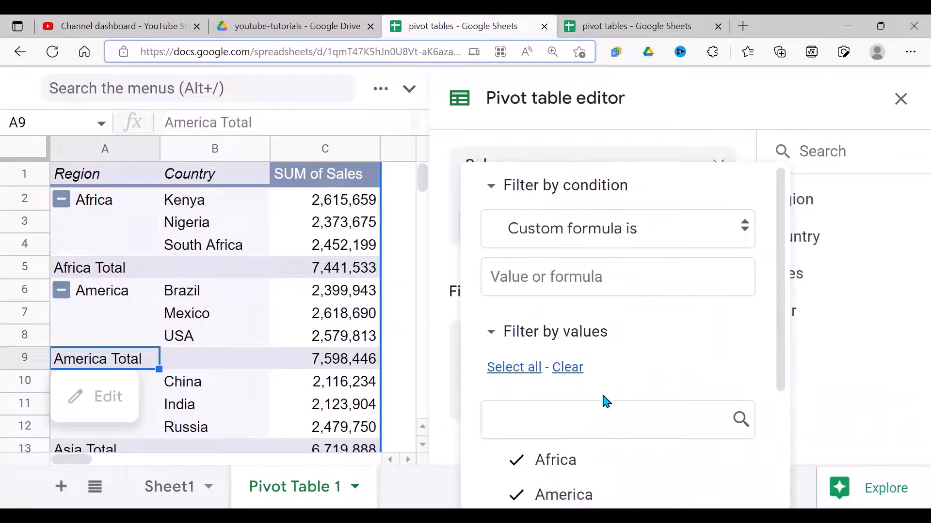
# Enter the custom formula =Region=E1 and apply it so only Africa (7,441,533) shows
pyautogui.click(575, 280)
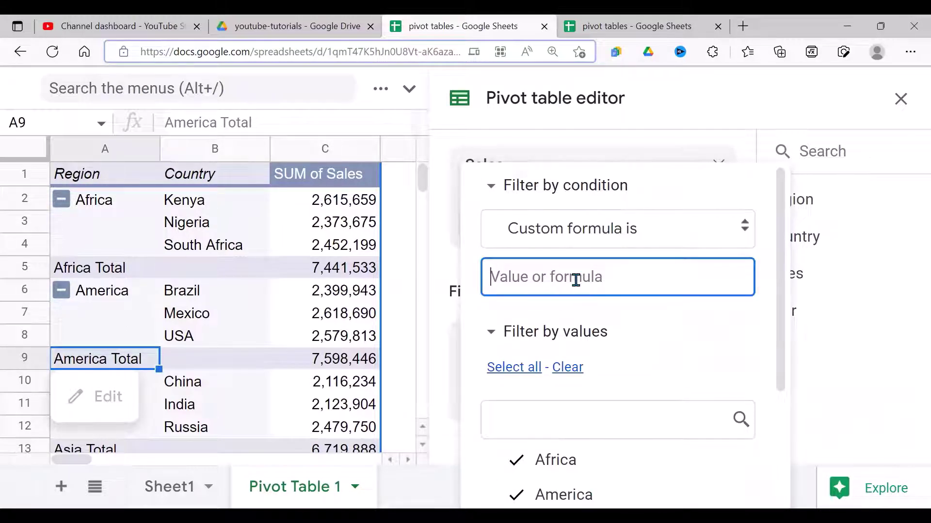
pyautogui.write('=')
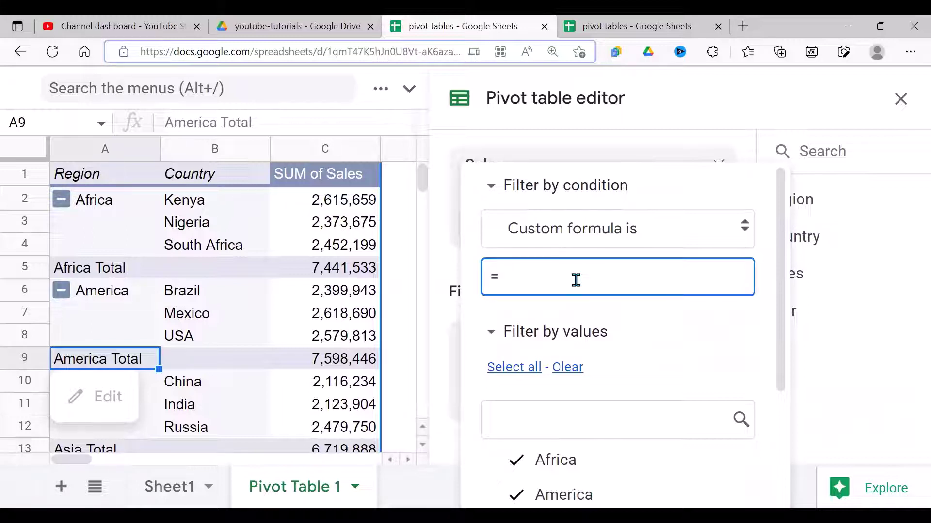
pyautogui.write('Region=E1')
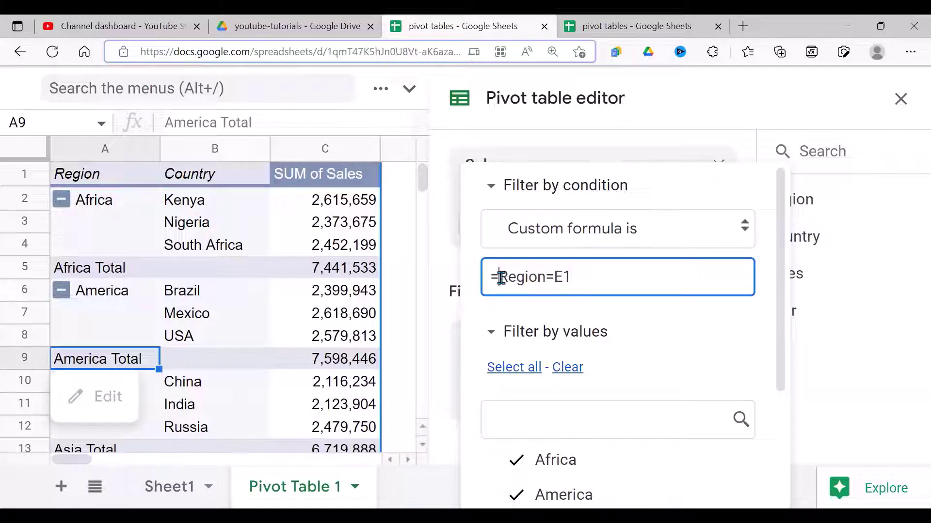
pyautogui.click(500, 278)
pyautogui.write("'")
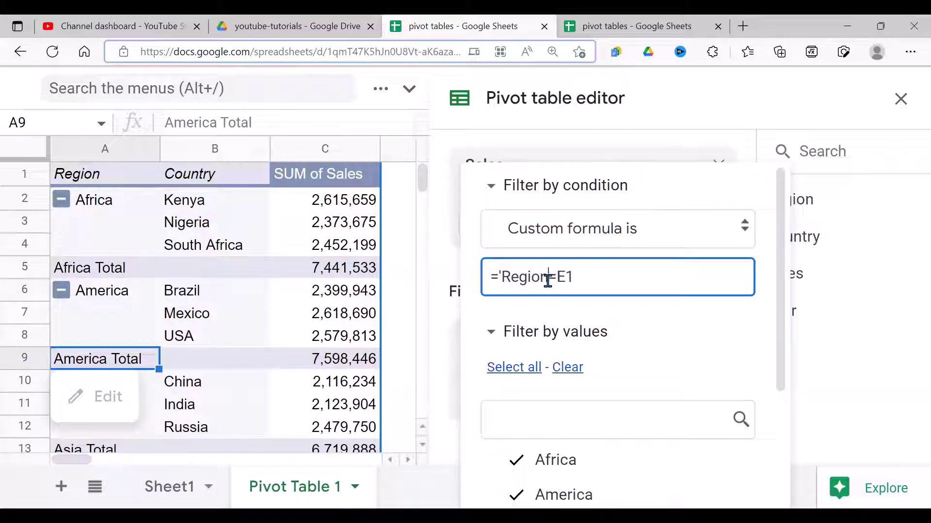
pyautogui.hotkey('ctrl', 'z')
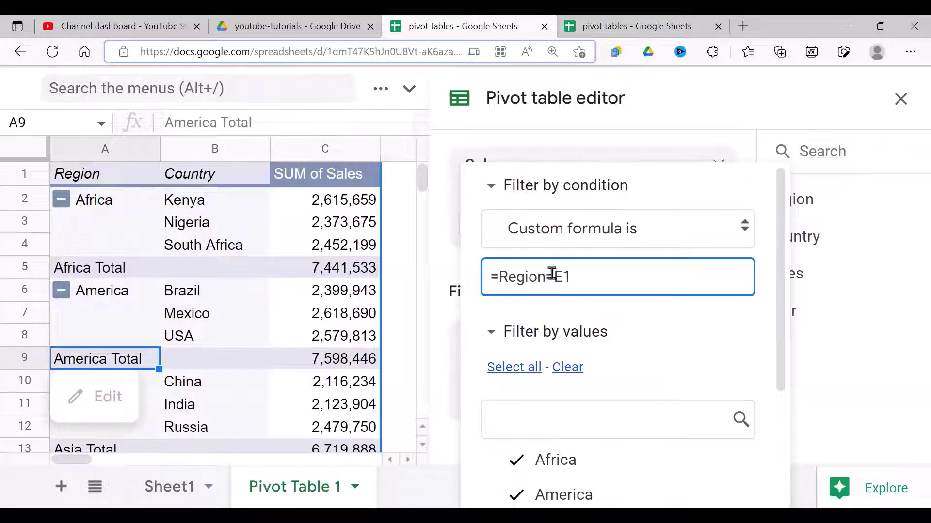
pyautogui.click(784, 347)
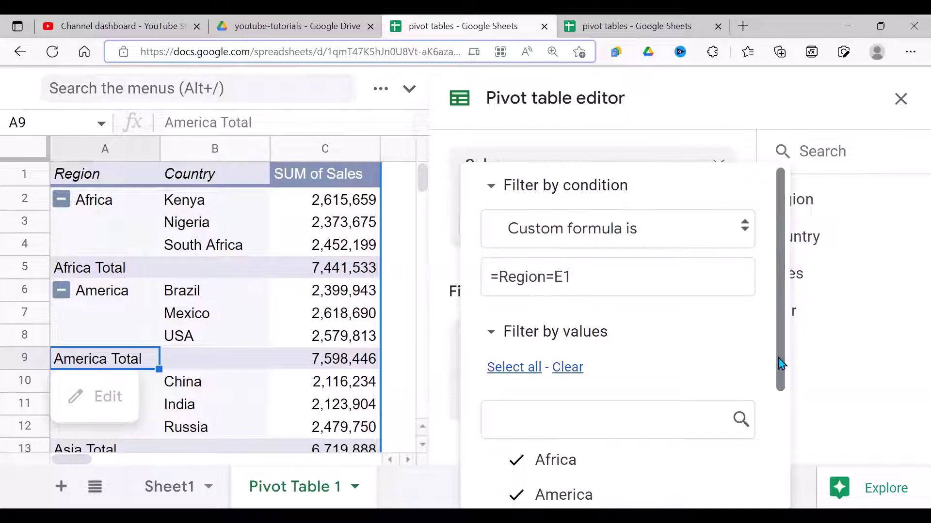
pyautogui.moveTo(781, 364); pyautogui.dragTo(782, 475)
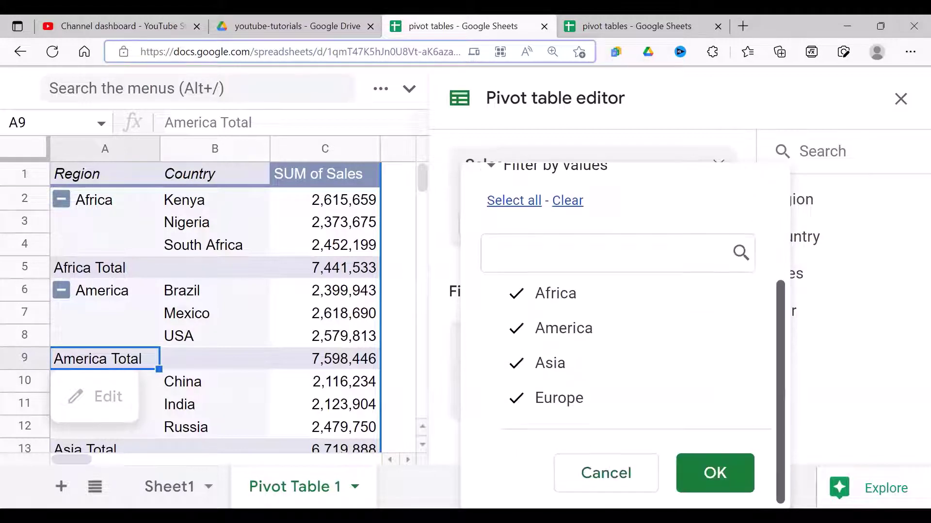
pyautogui.click(724, 474)
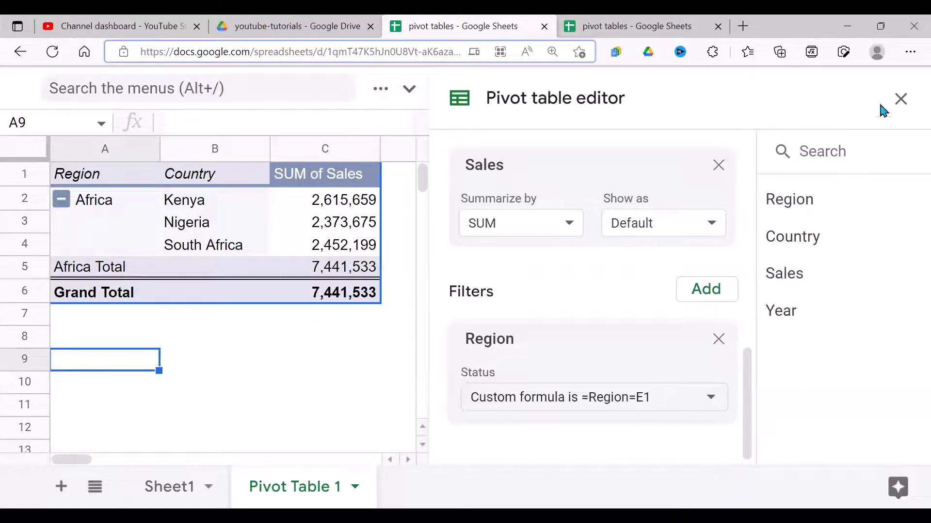
# Close the pivot editor and set E1 to Europe, Asia, then America, checking the pivot updates
pyautogui.click(901, 99)
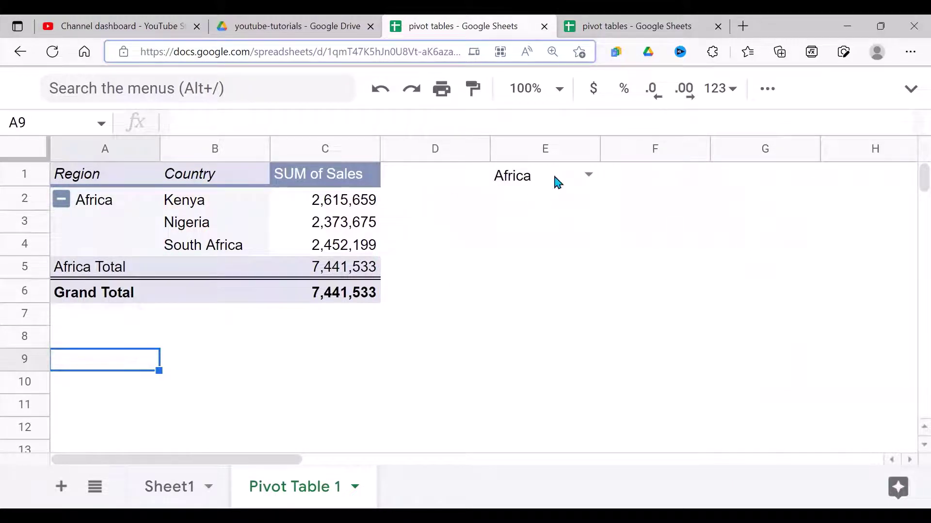
pyautogui.moveTo(83, 198)
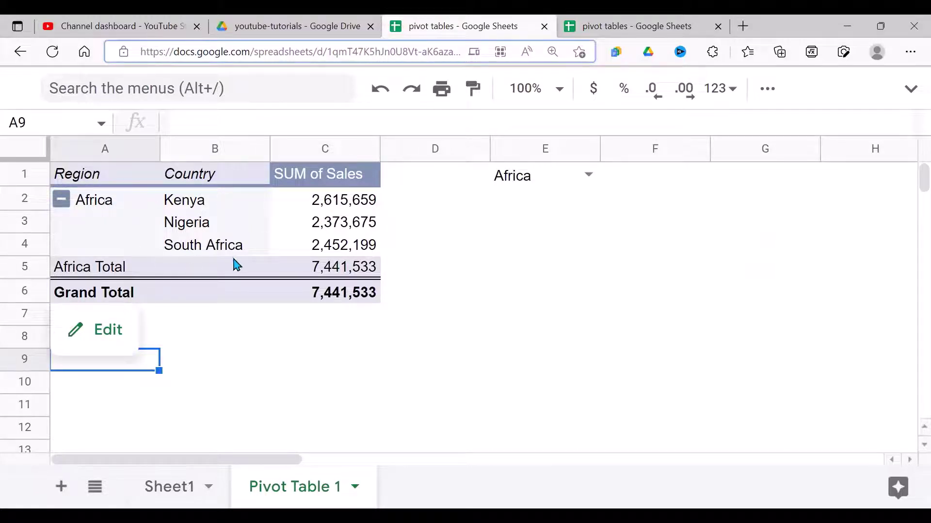
pyautogui.click(589, 176)
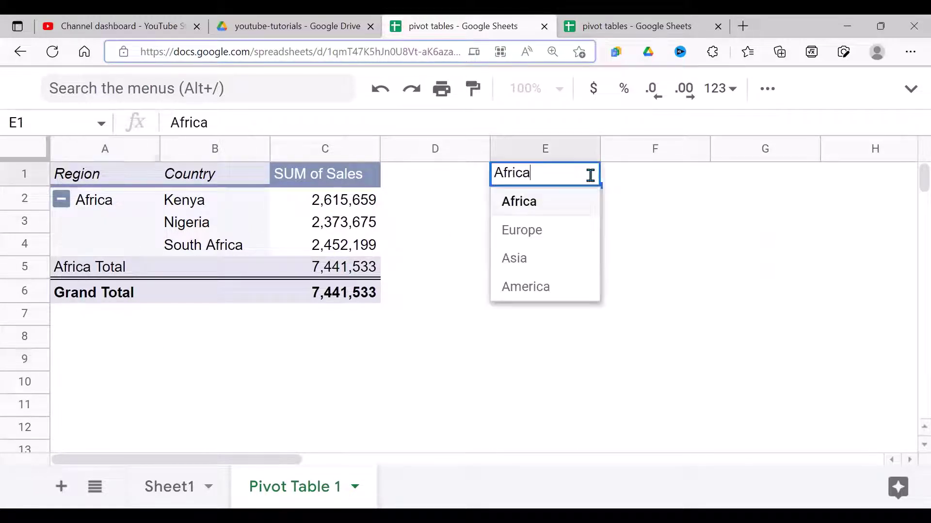
pyautogui.click(539, 231)
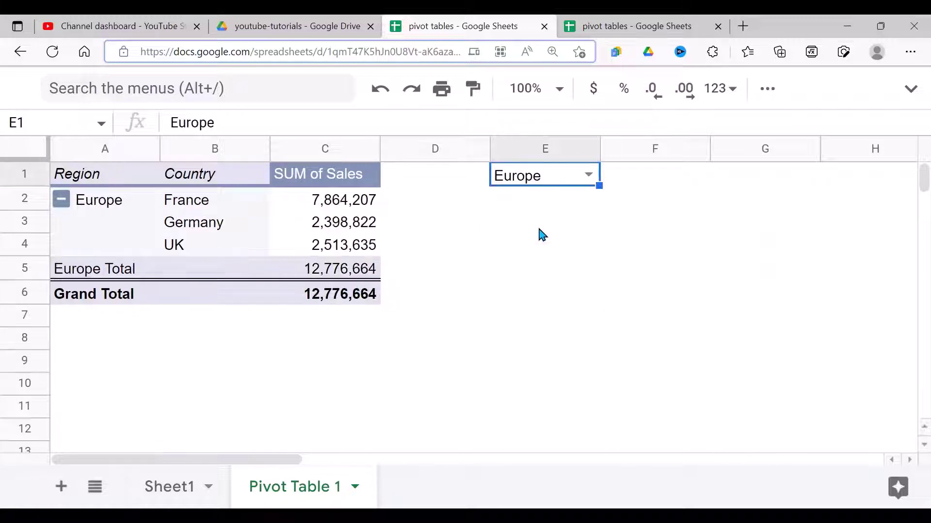
pyautogui.click(590, 179)
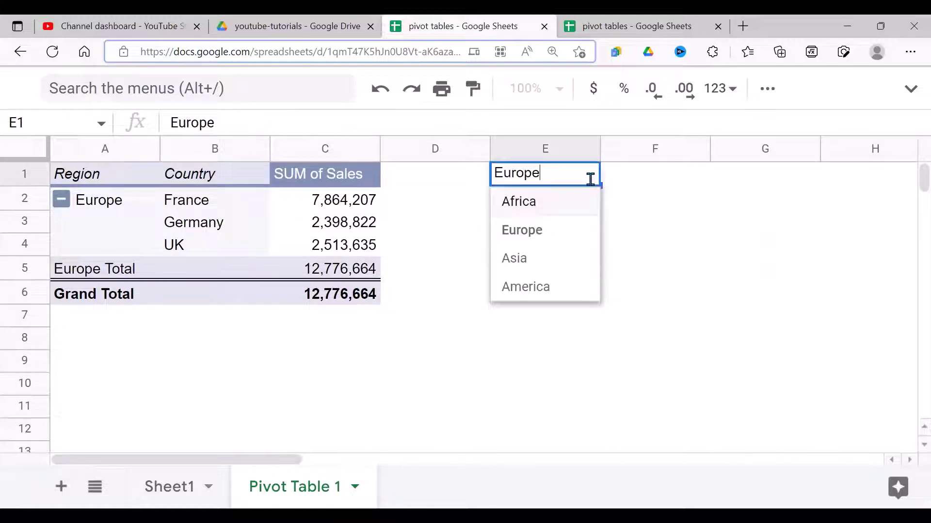
pyautogui.click(541, 260)
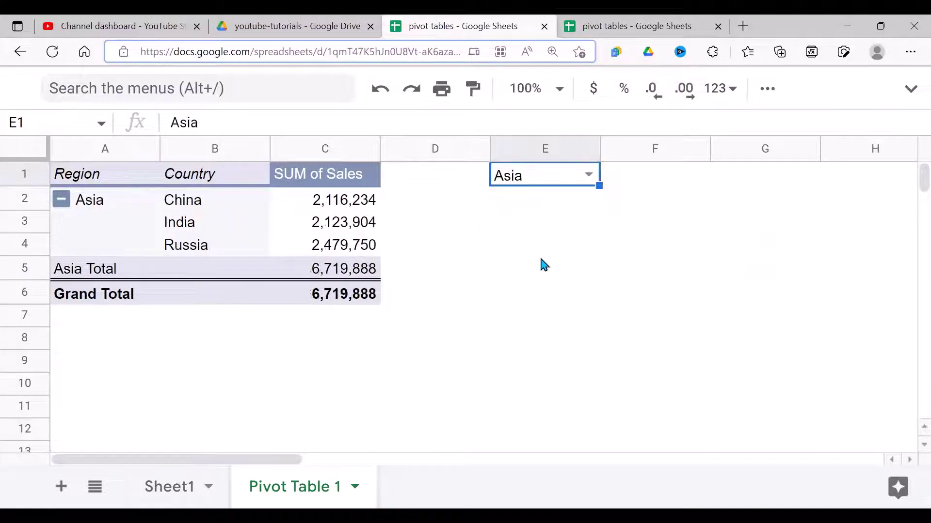
pyautogui.click(589, 176)
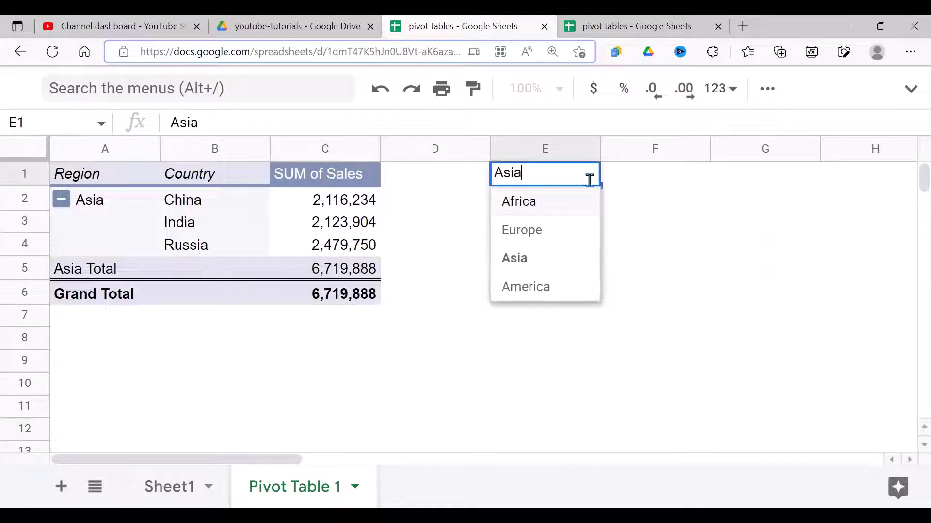
pyautogui.click(547, 289)
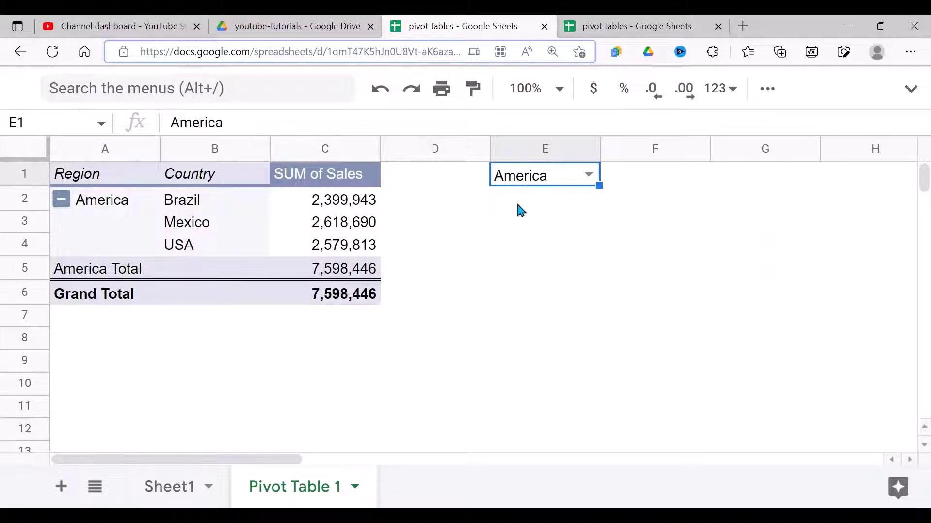
# Dismiss the E1 region list without changes and bring back the hidden menus
pyautogui.click(588, 174)
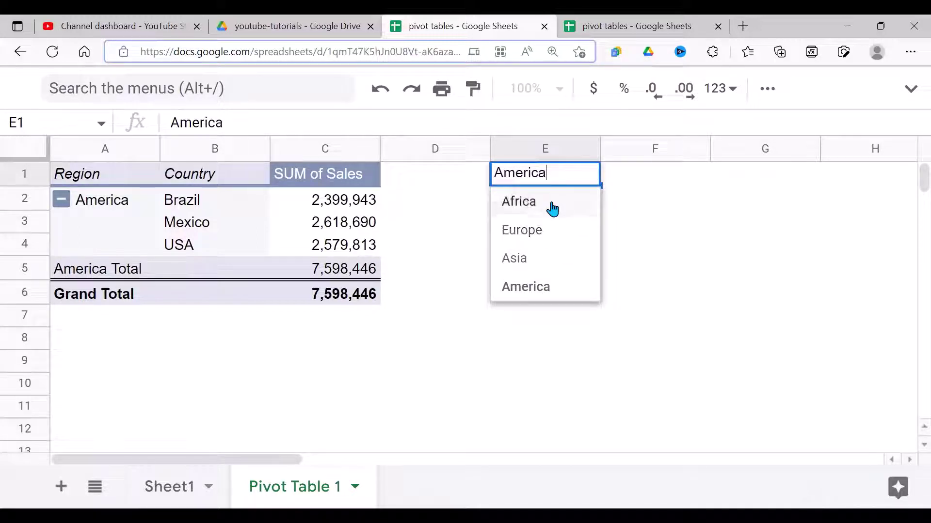
pyautogui.moveTo(250, 170)
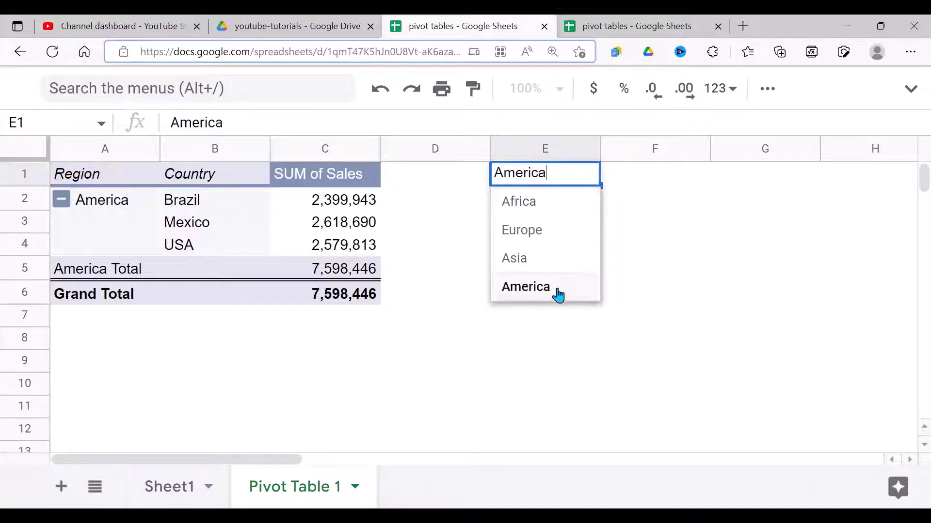
pyautogui.click(542, 324)
pyautogui.click(570, 181)
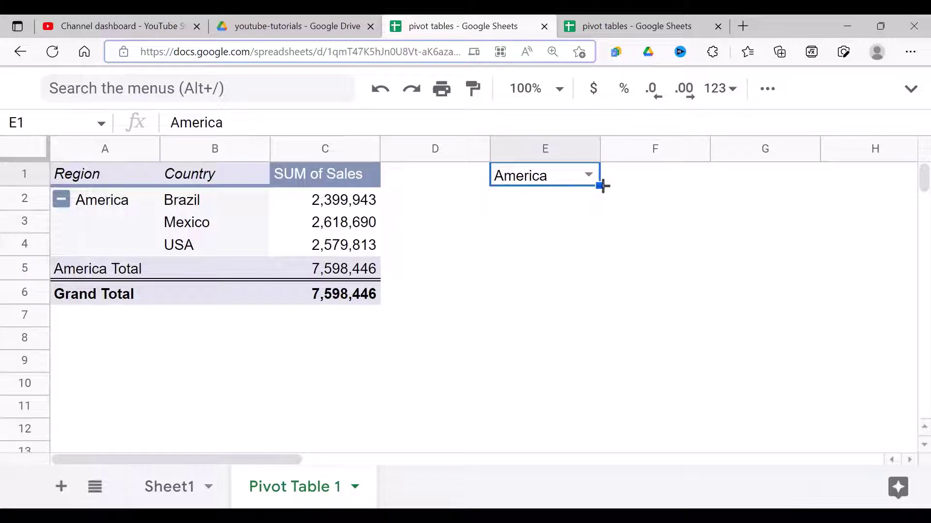
pyautogui.click(910, 93)
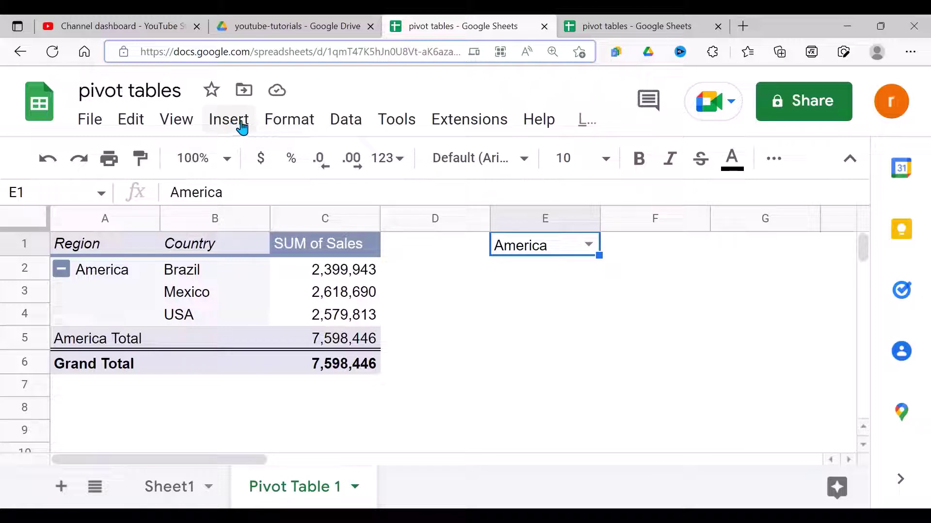
# Prepend 'All,' to E1's validation list so it reads All,Africa,Europe,Asia,America, and save
pyautogui.click(343, 126)
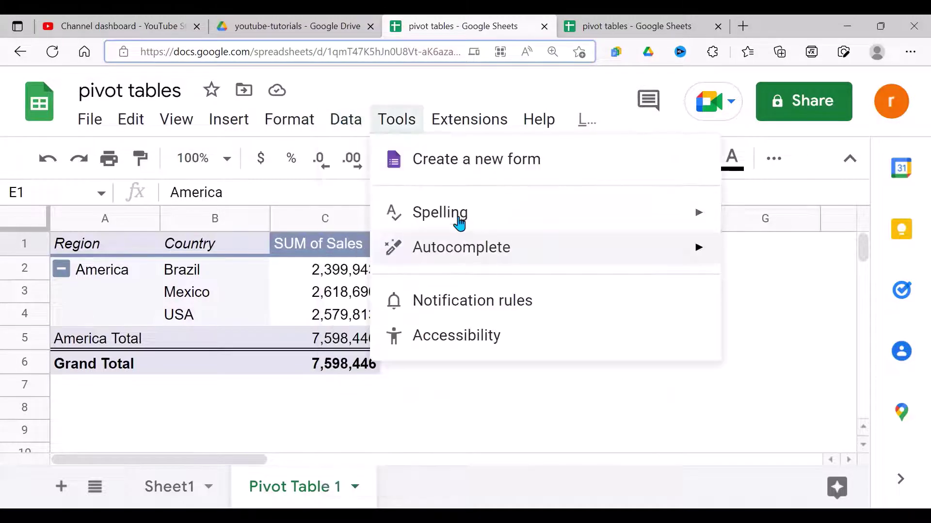
pyautogui.click(432, 354)
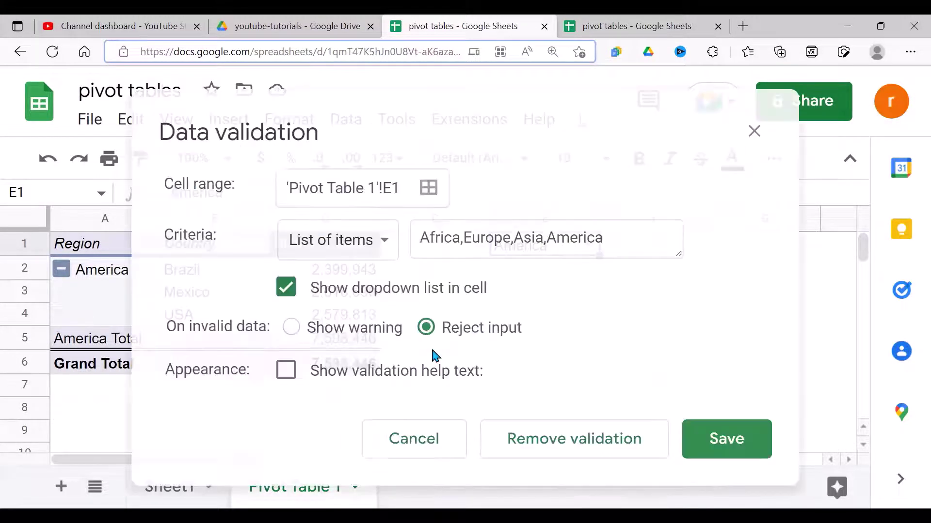
pyautogui.click(421, 248)
pyautogui.write('a')
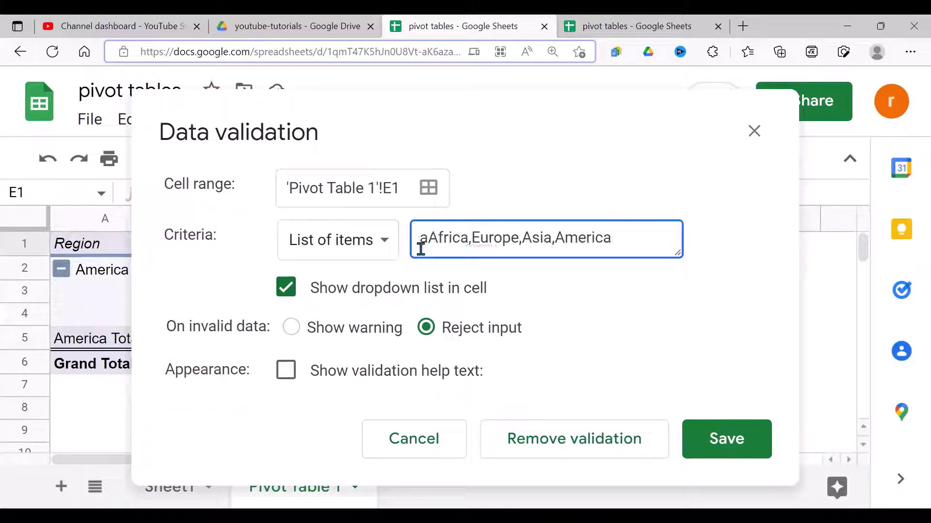
pyautogui.press('BackSpace')
pyautogui.write('a')
pyautogui.press('BackSpace')
pyautogui.write('ALL')
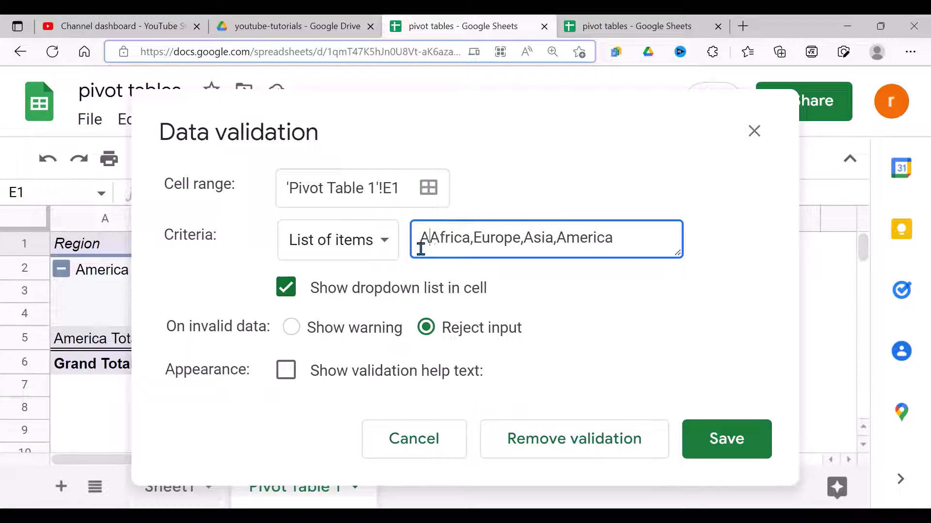
pyautogui.press('BackSpace')
pyautogui.press('BackSpace')
pyautogui.press('BackSpace')
pyautogui.write('ALL')
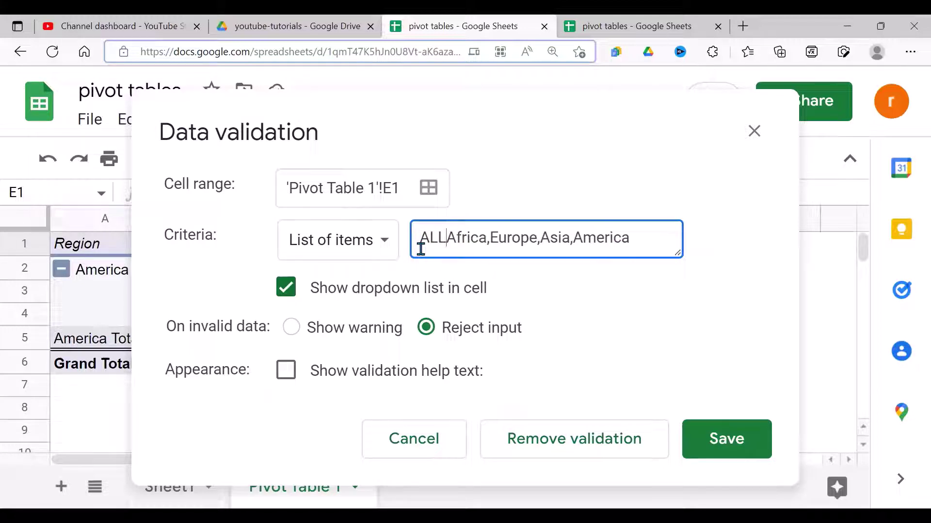
pyautogui.press('BackSpace')
pyautogui.press('BackSpace')
pyautogui.press('BackSpace')
pyautogui.write('All')
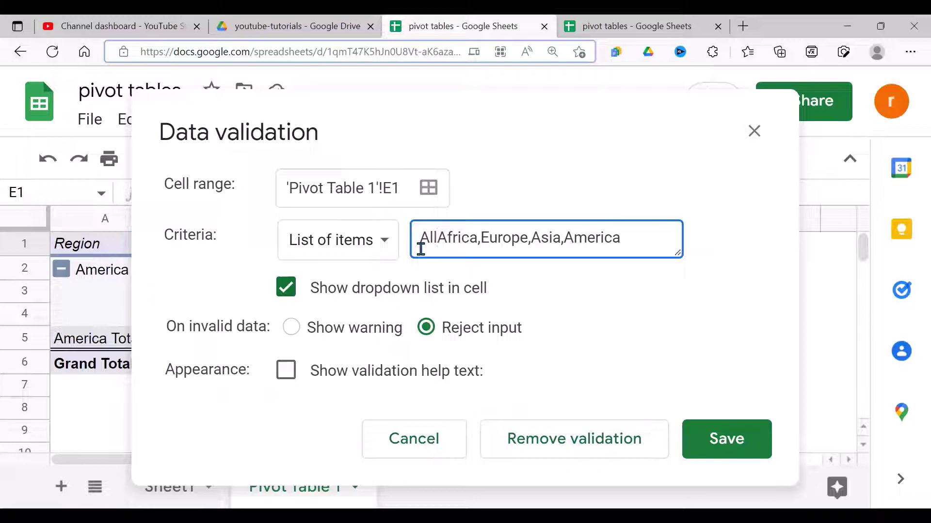
pyautogui.write(',')
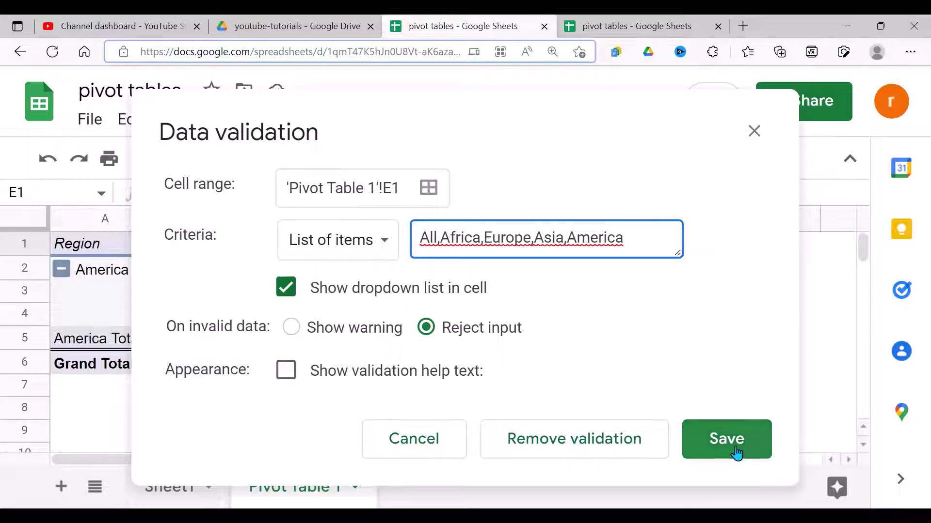
pyautogui.click(736, 453)
# Try All, Africa, America and All in E1, noting All leaves the pivot table empty
pyautogui.click(638, 367)
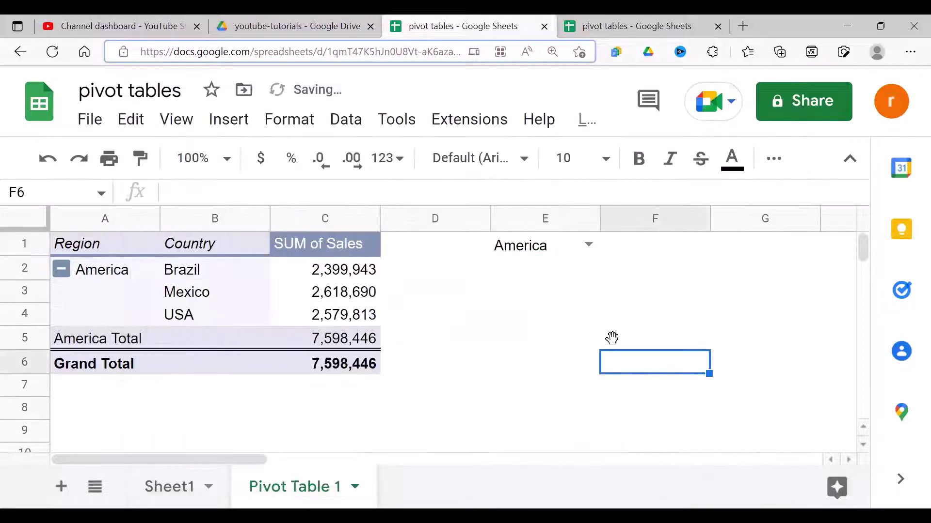
pyautogui.click(589, 246)
pyautogui.click(544, 273)
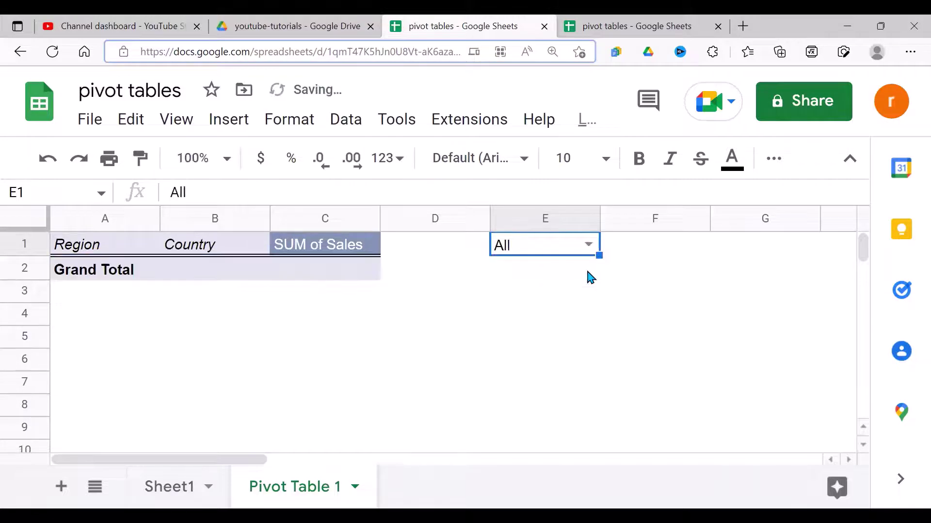
pyautogui.click(588, 244)
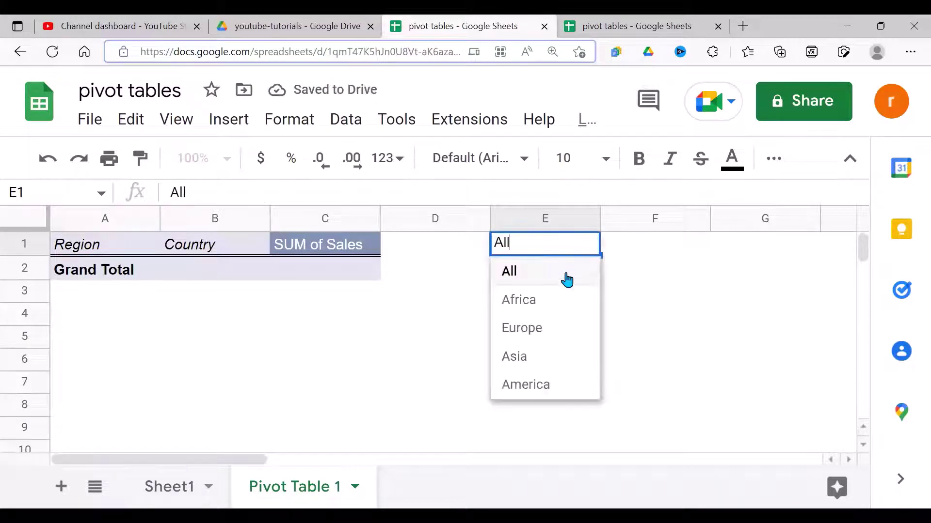
pyautogui.click(544, 302)
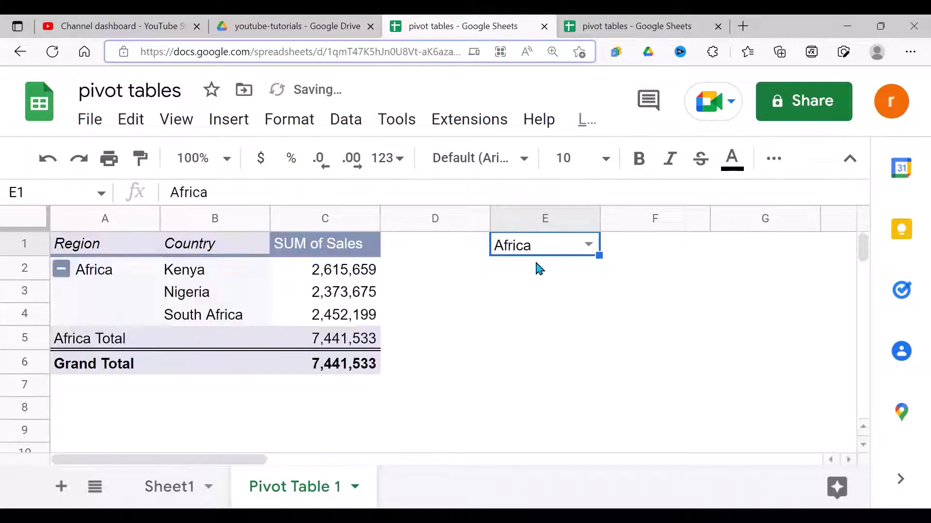
pyautogui.click(590, 246)
pyautogui.click(538, 386)
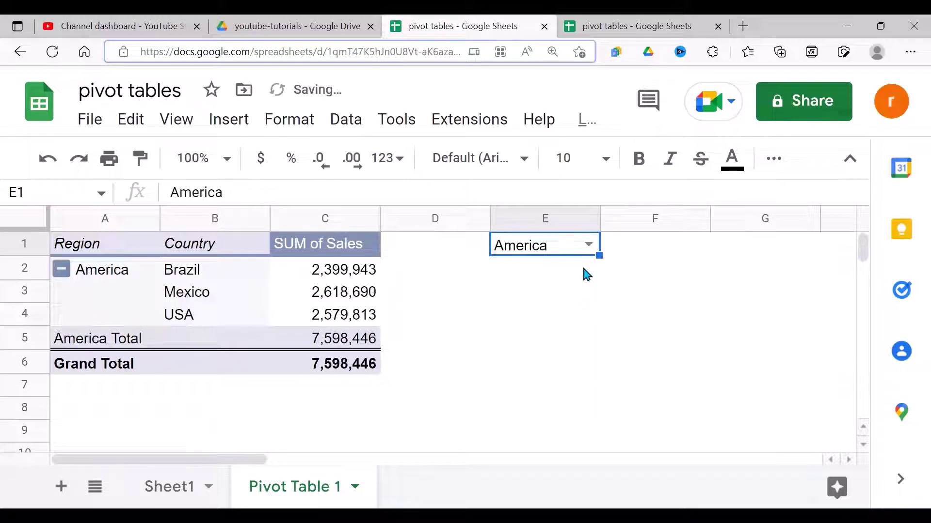
pyautogui.click(589, 245)
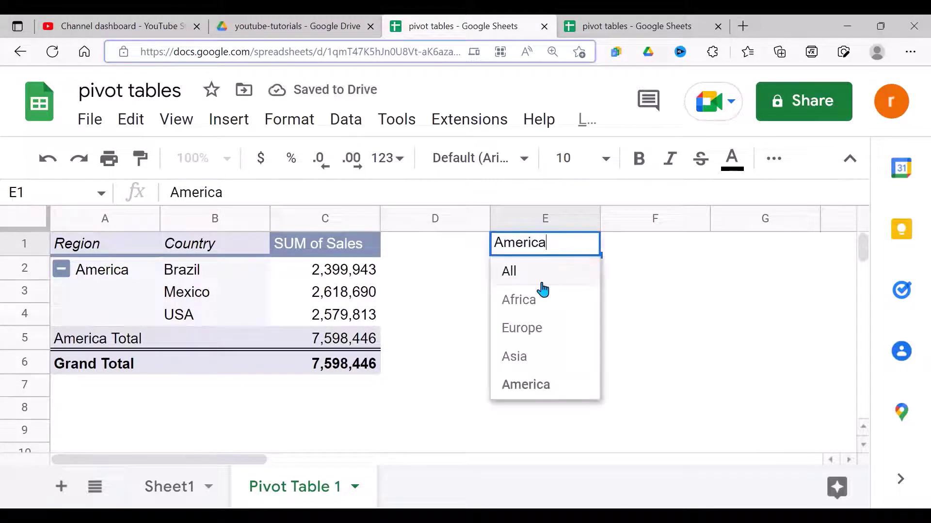
pyautogui.click(533, 274)
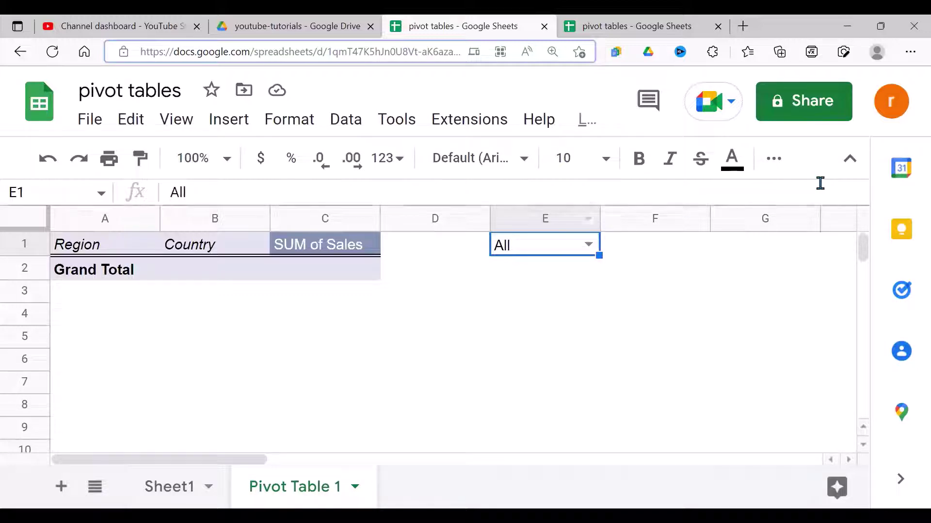
# Collapse the menus and set E1 back to Africa
pyautogui.click(849, 159)
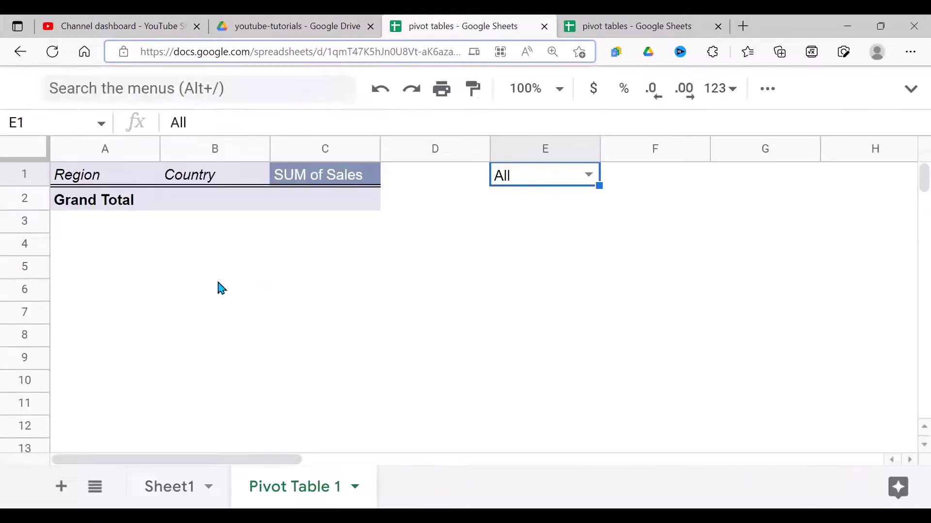
pyautogui.click(589, 179)
pyautogui.click(557, 230)
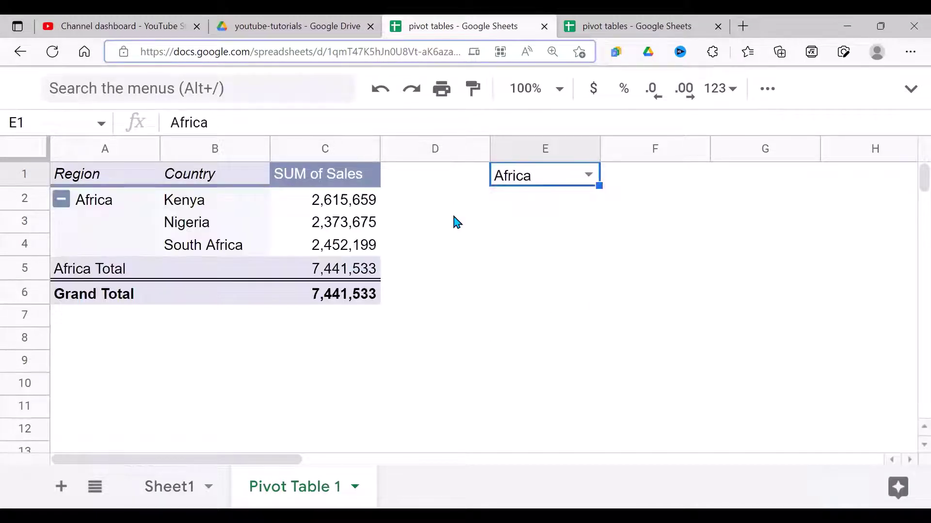
# In the pivot editor, open the Region filter's custom formula for editing
pyautogui.moveTo(135, 245)
pyautogui.click(105, 342)
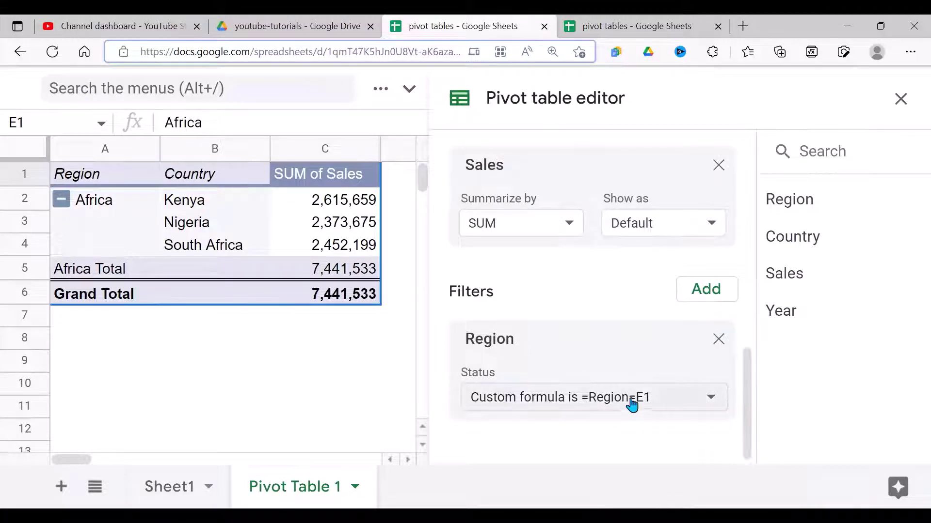
pyautogui.click(671, 404)
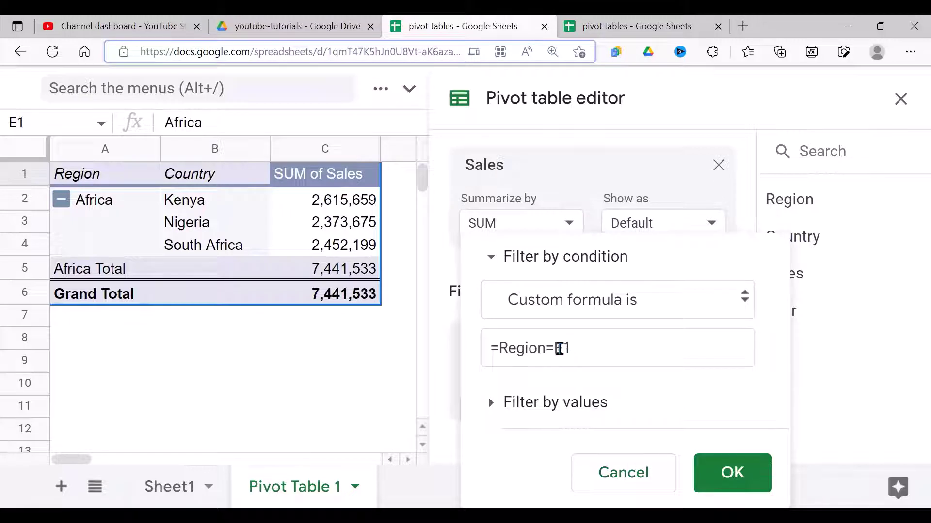
pyautogui.click(598, 356)
# Rewrite the formula as =IF(E1="All", TRUE, Region=E1), apply it and close the editor
pyautogui.write('IF(E1=')
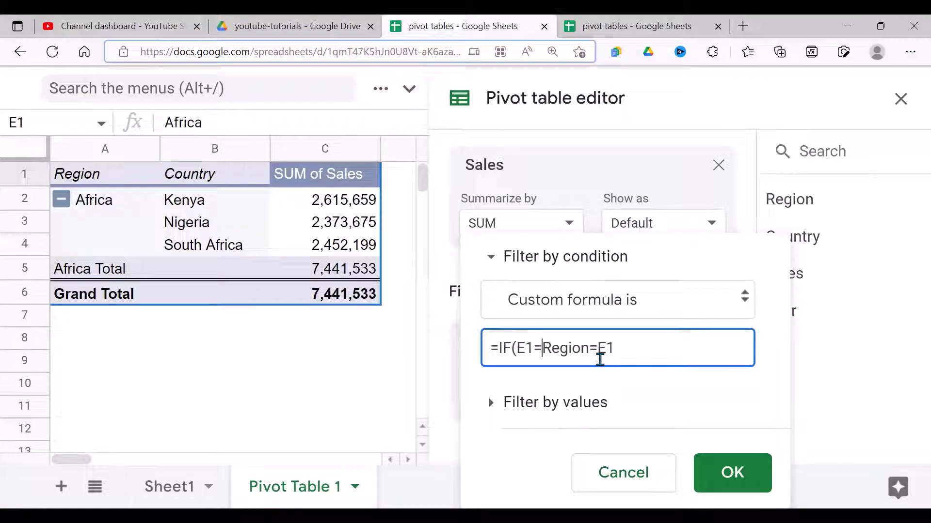
pyautogui.write('"ALL')
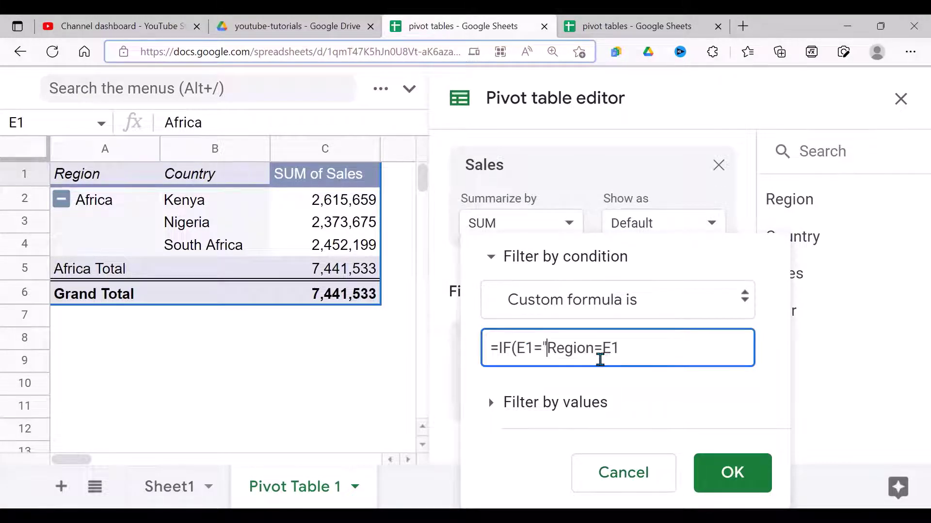
pyautogui.press('BackSpace')
pyautogui.press('BackSpace')
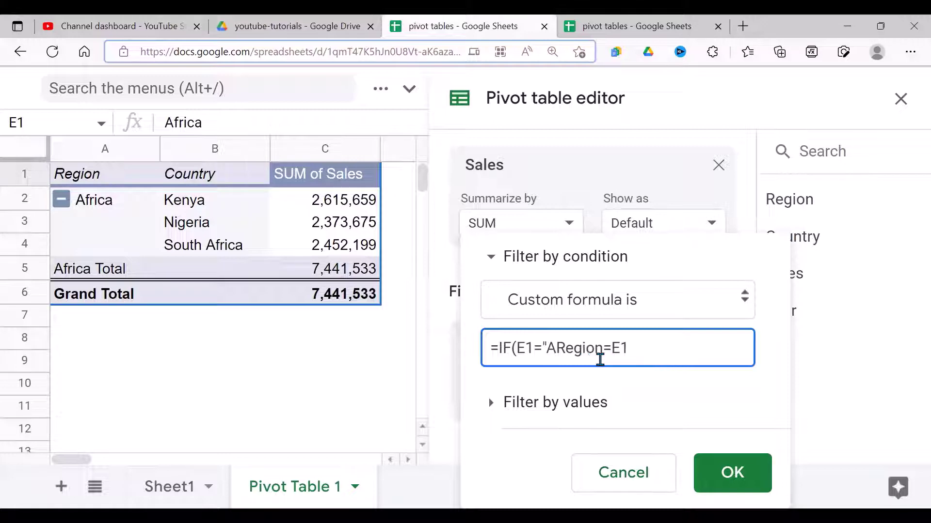
pyautogui.press('BackSpace')
pyautogui.press('BackSpace')
pyautogui.write('ll')
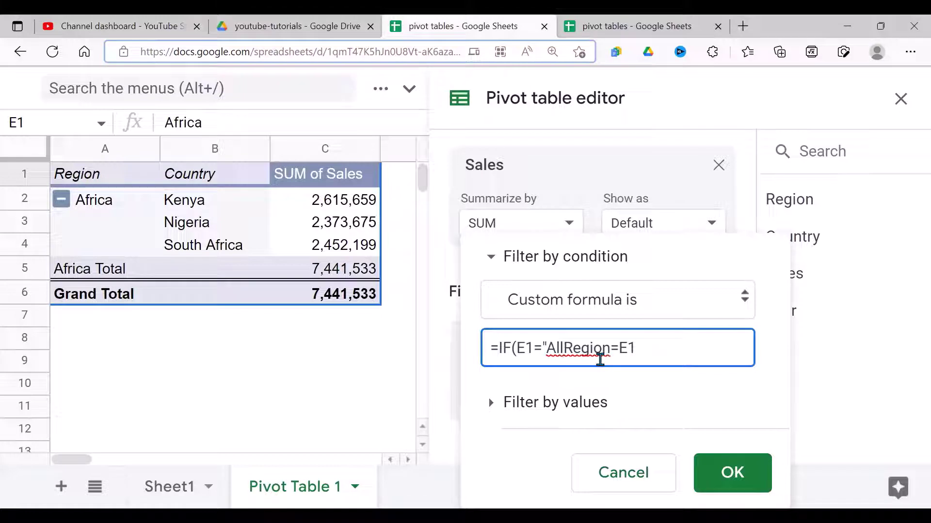
pyautogui.write('", ')
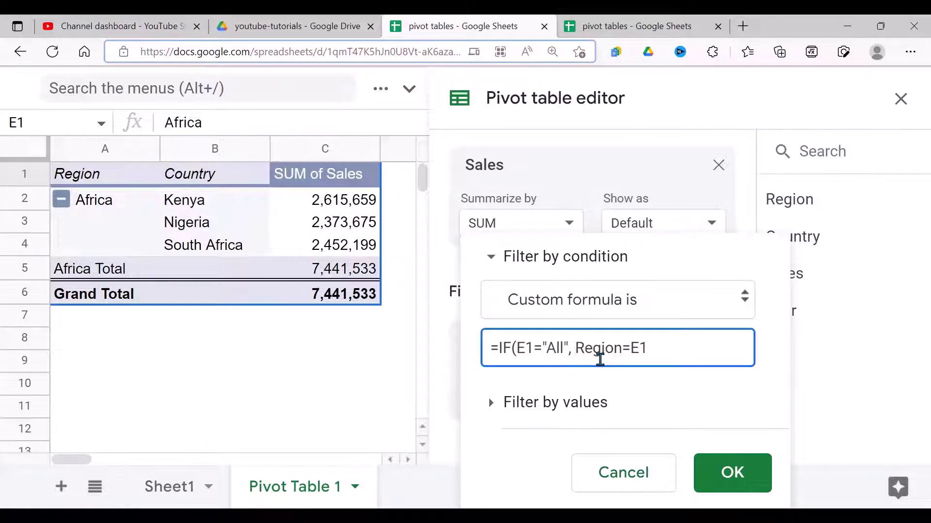
pyautogui.write('TRUE')
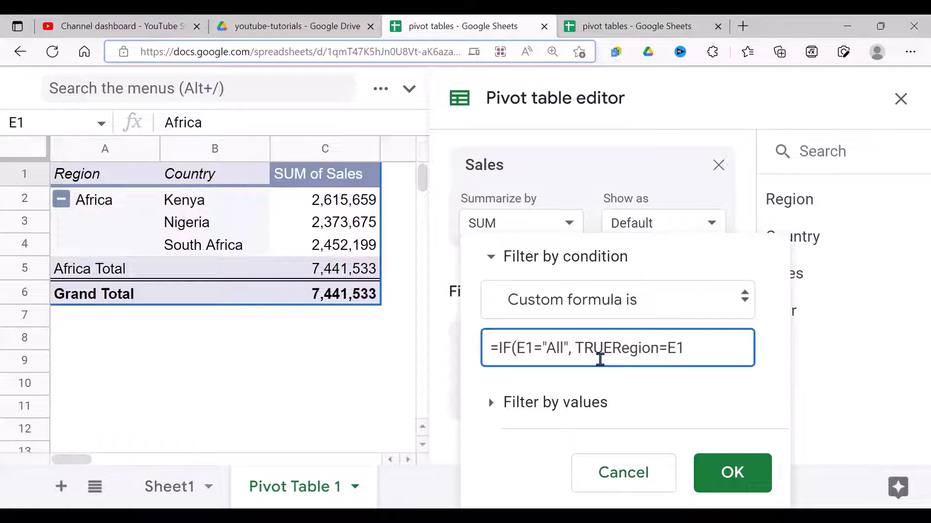
pyautogui.write(',')
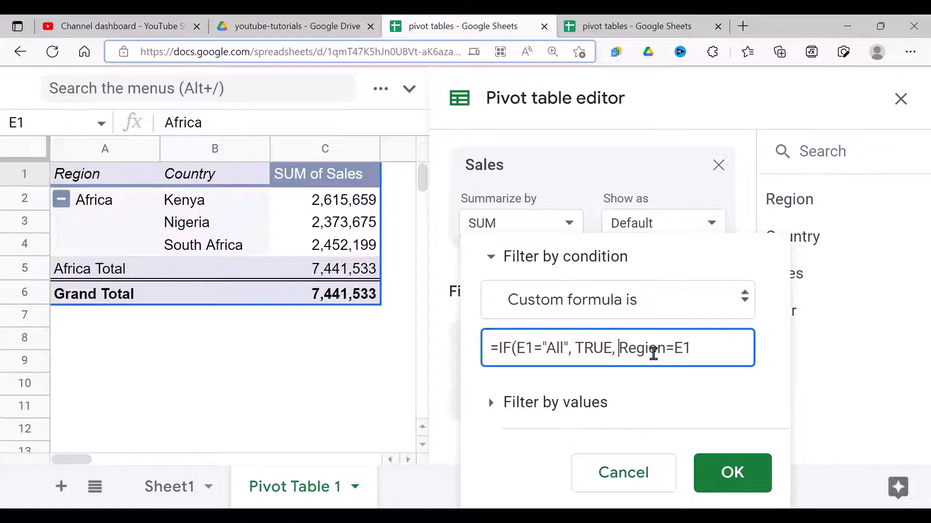
pyautogui.click(696, 349)
pyautogui.write(')')
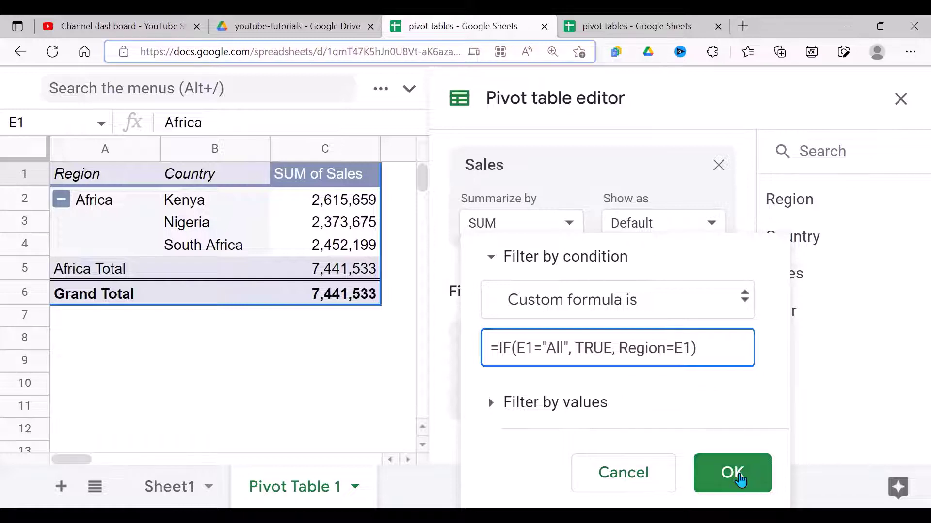
pyautogui.click(740, 479)
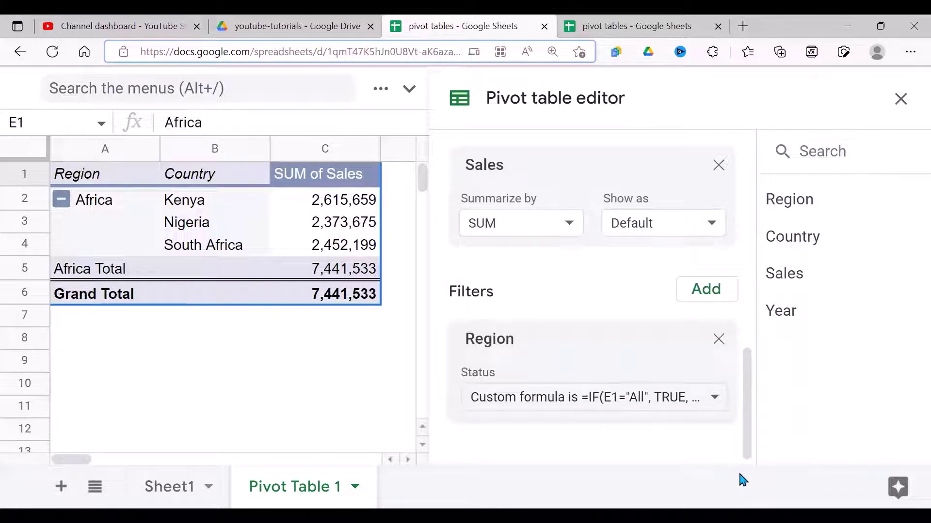
pyautogui.click(901, 102)
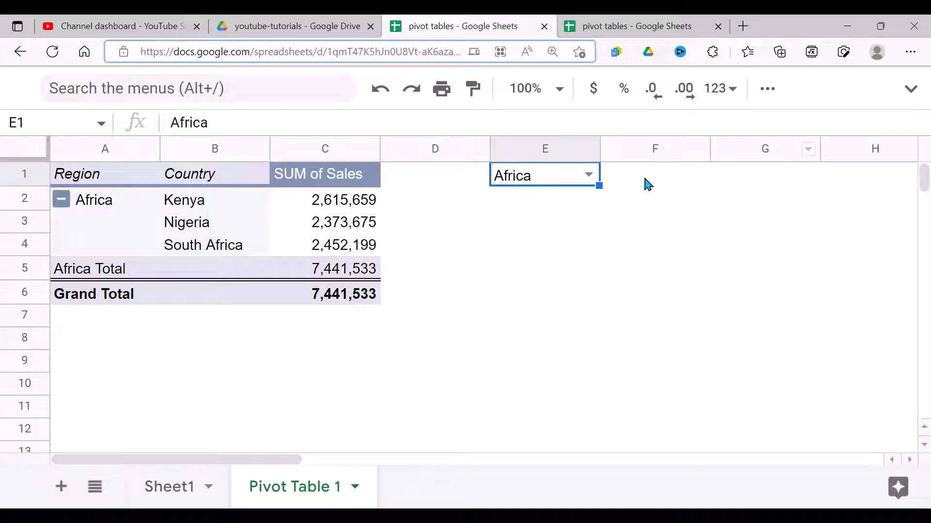
# Set E1 to Europe, All, America, then Europe, confirming All now lists every region's sales
pyautogui.click(589, 177)
pyautogui.click(545, 259)
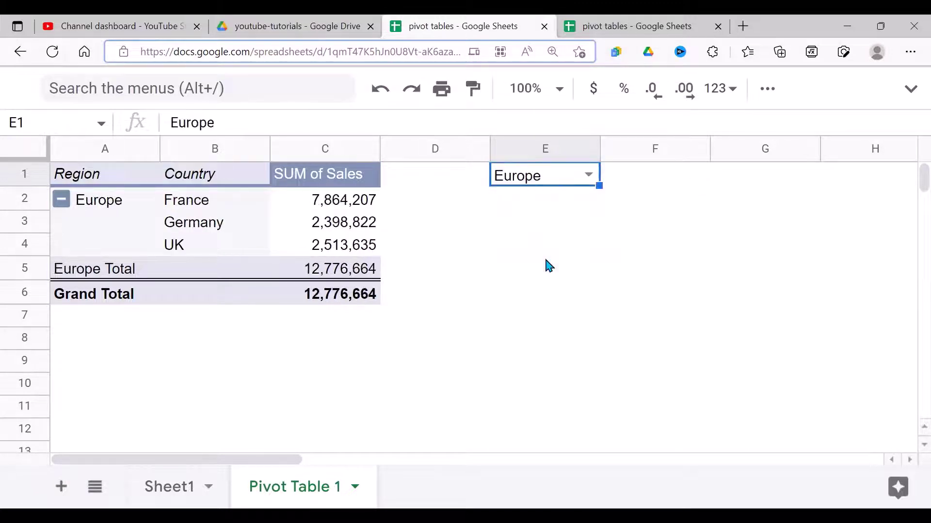
pyautogui.click(588, 174)
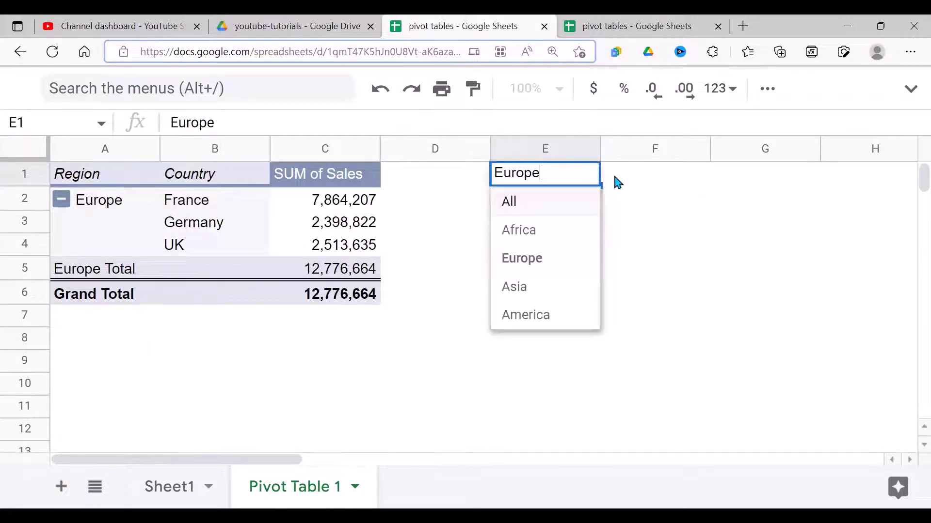
pyautogui.click(546, 208)
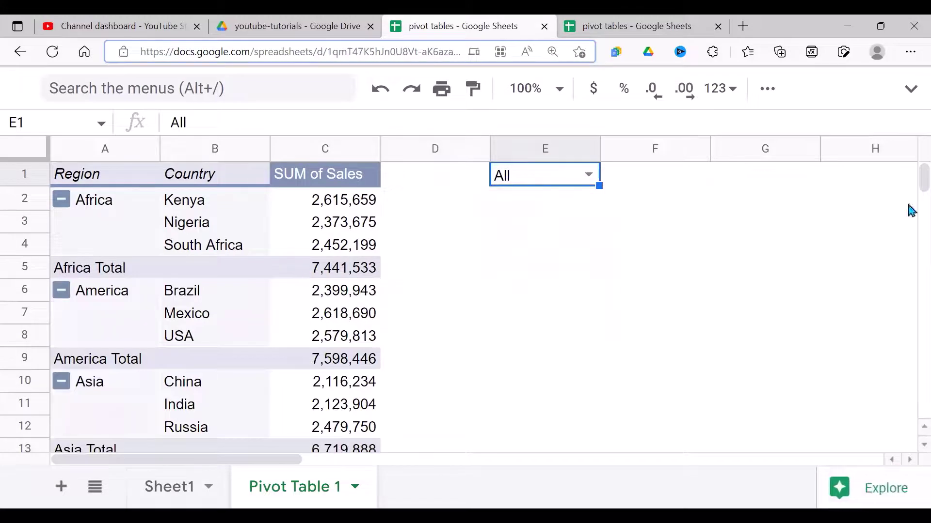
pyautogui.moveTo(909, 187)
pyautogui.mouseDown()
pyautogui.moveTo(910, 197)
pyautogui.moveTo(909, 179)
pyautogui.mouseUp()
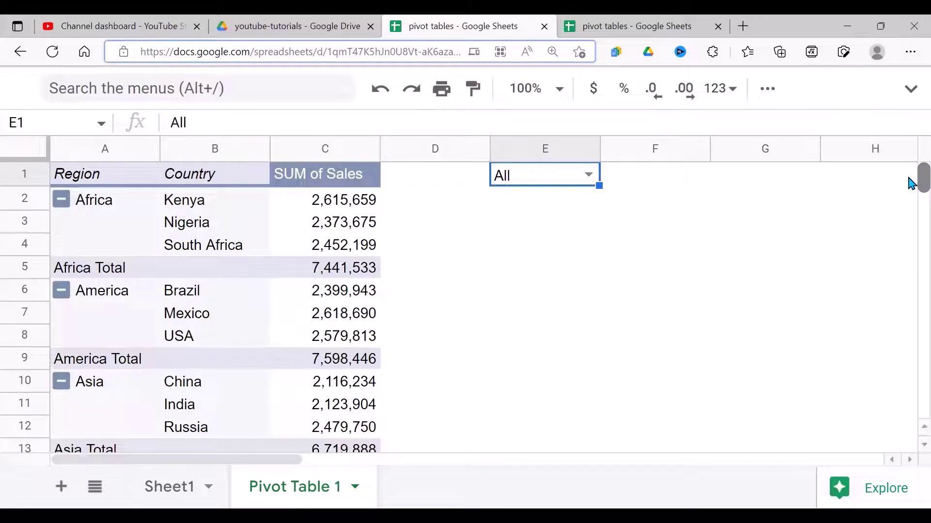
pyautogui.click(588, 175)
pyautogui.click(538, 318)
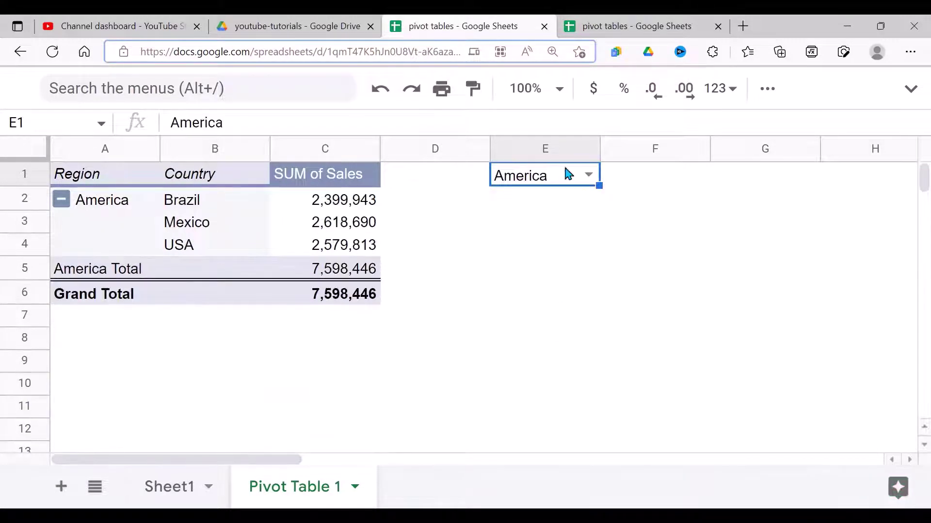
pyautogui.click(588, 181)
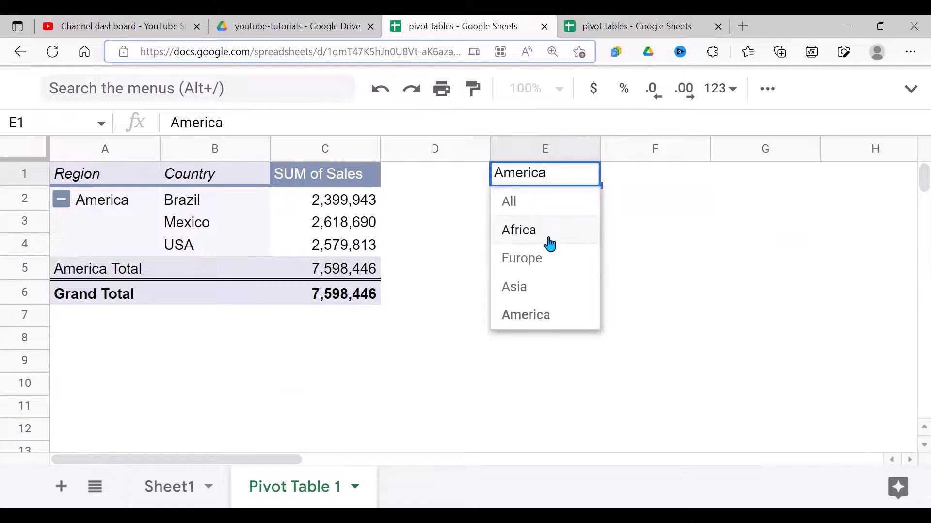
pyautogui.click(536, 258)
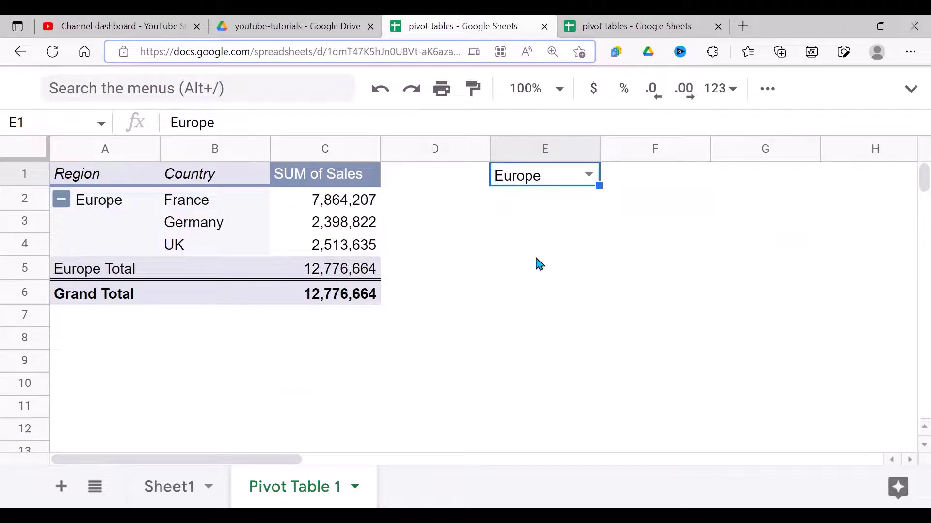